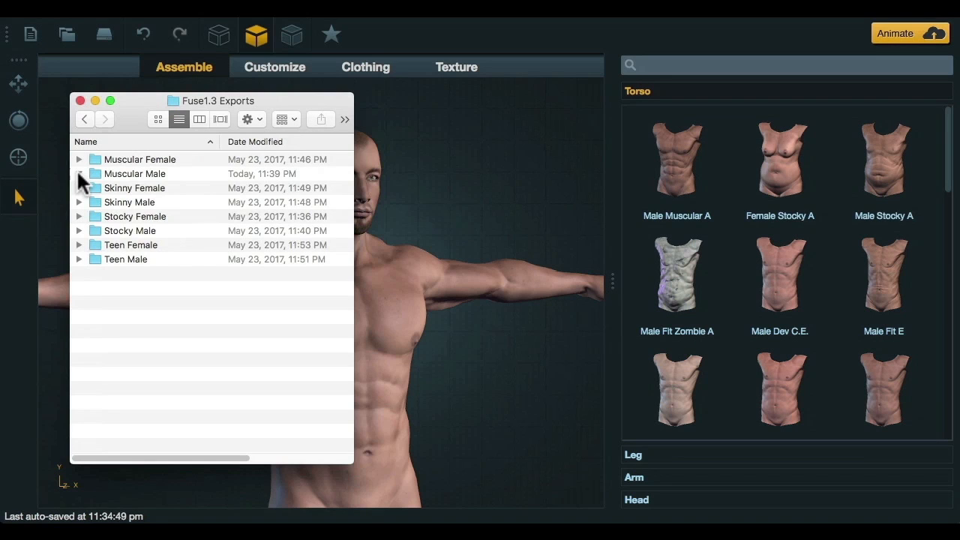
- Expand the Muscular Male export folder and show the Fuse application's package contents in a new Finder window
click(78, 173)
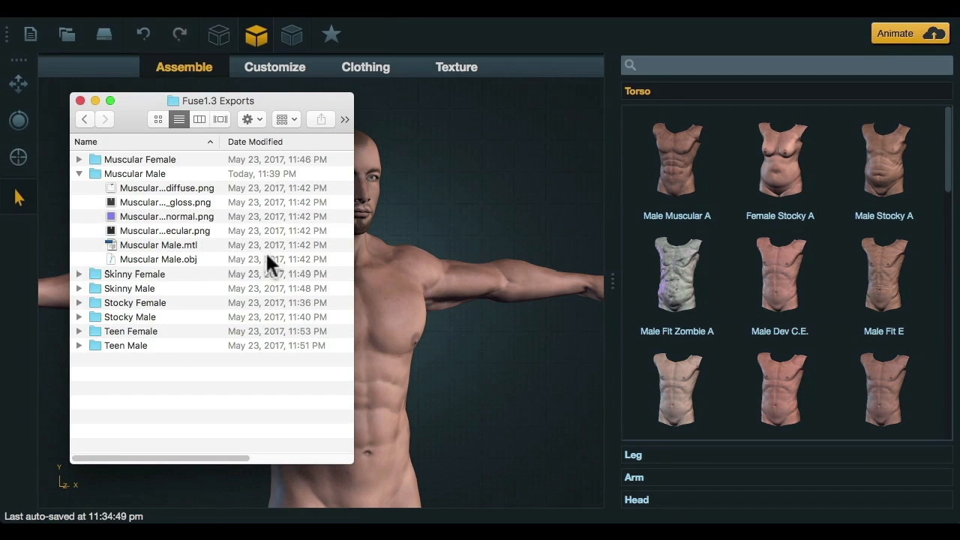
key(super+n)
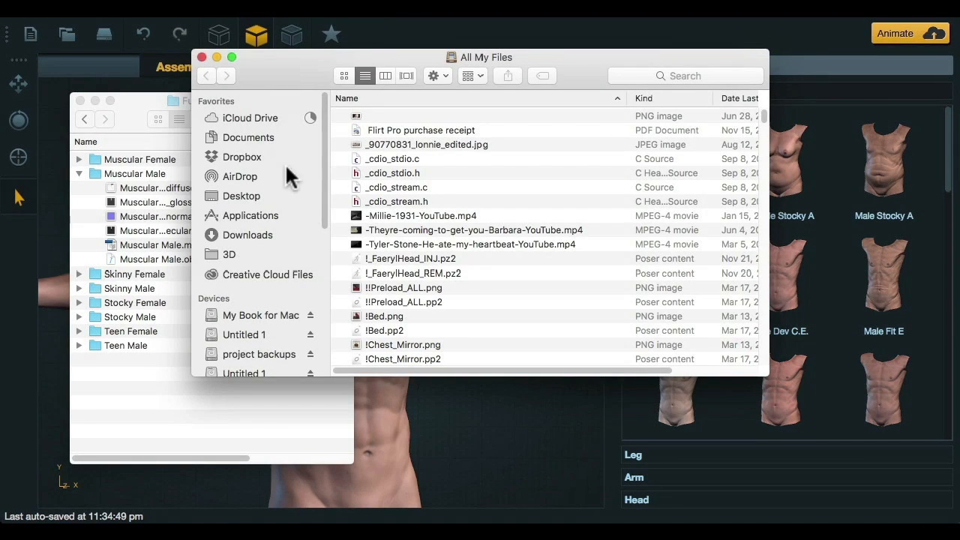
click(243, 213)
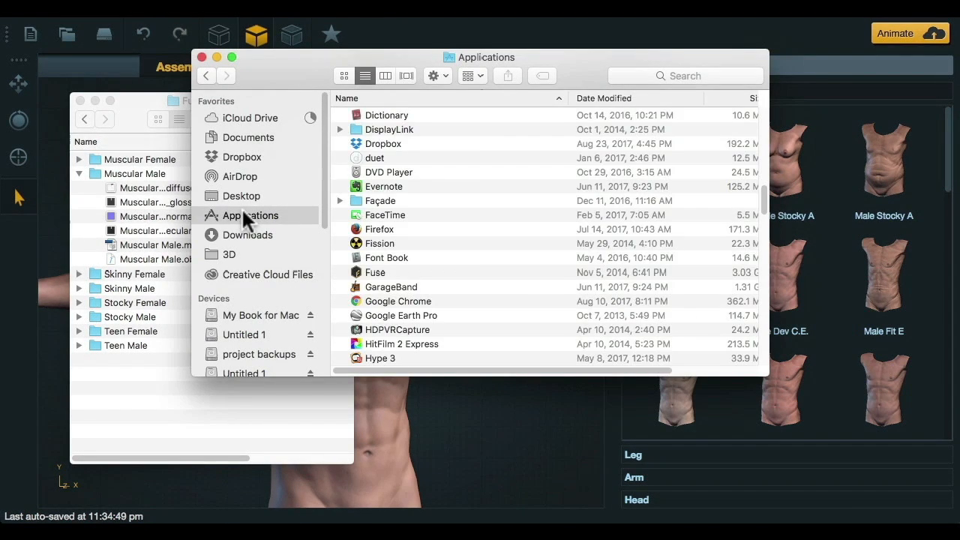
right_click(371, 274)
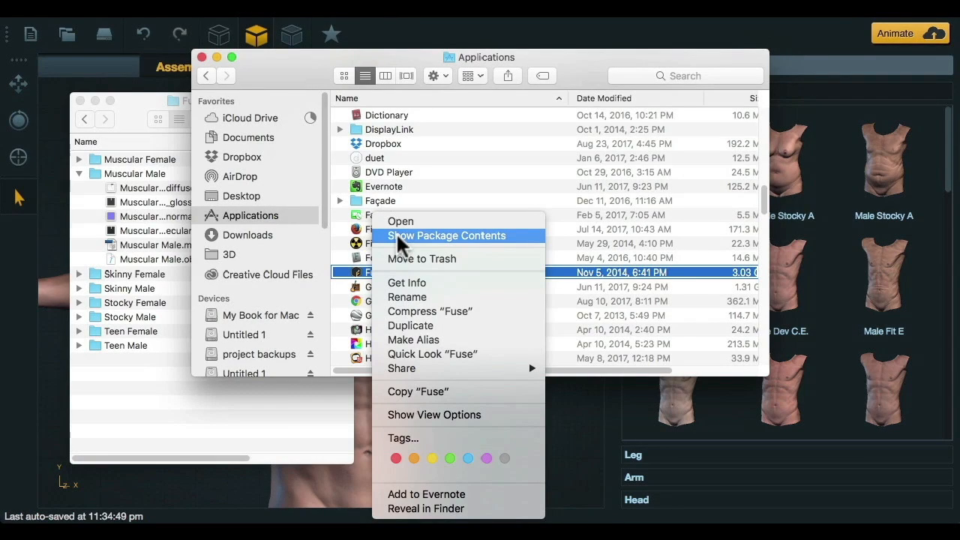
click(396, 233)
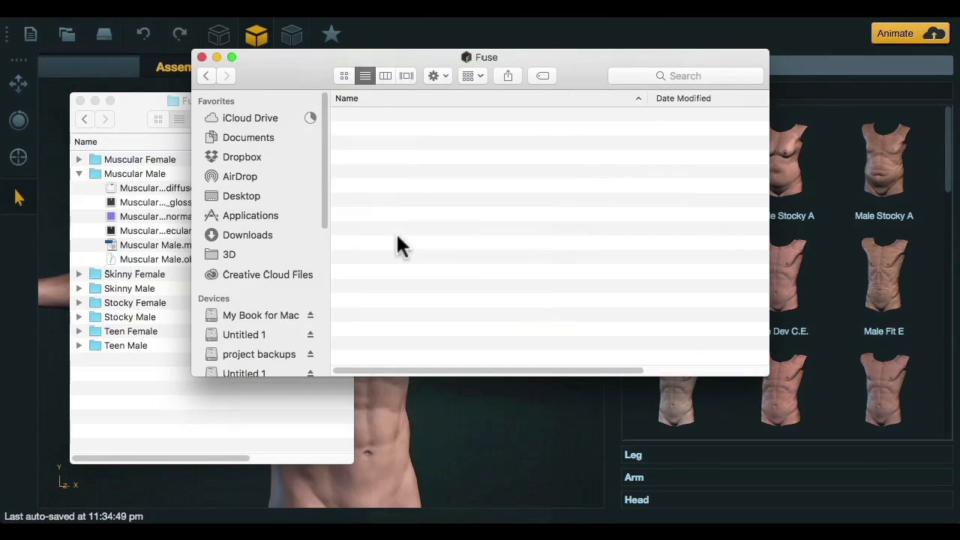
- Expand the package folders Contents, Data, Domains, Mixamo and Parts to reach the body part folders
click(341, 116)
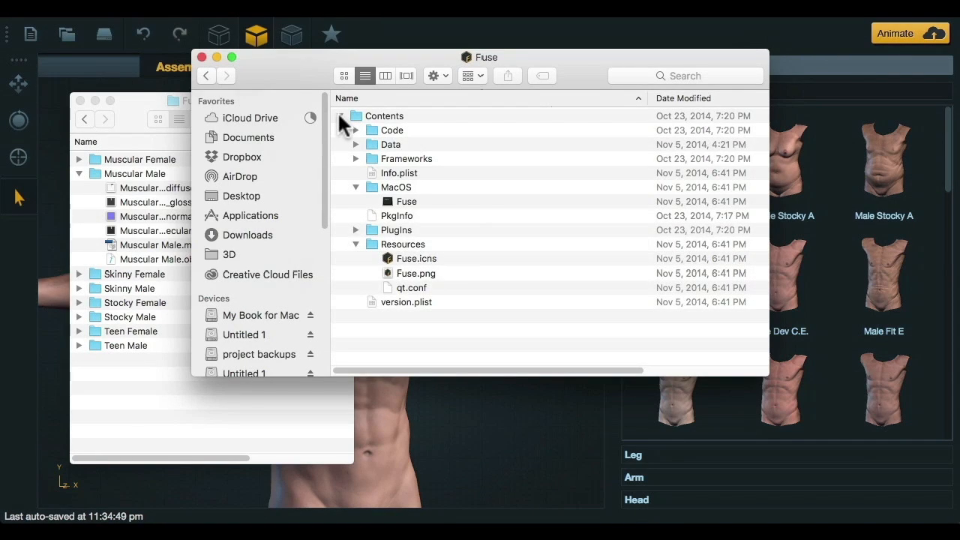
click(355, 144)
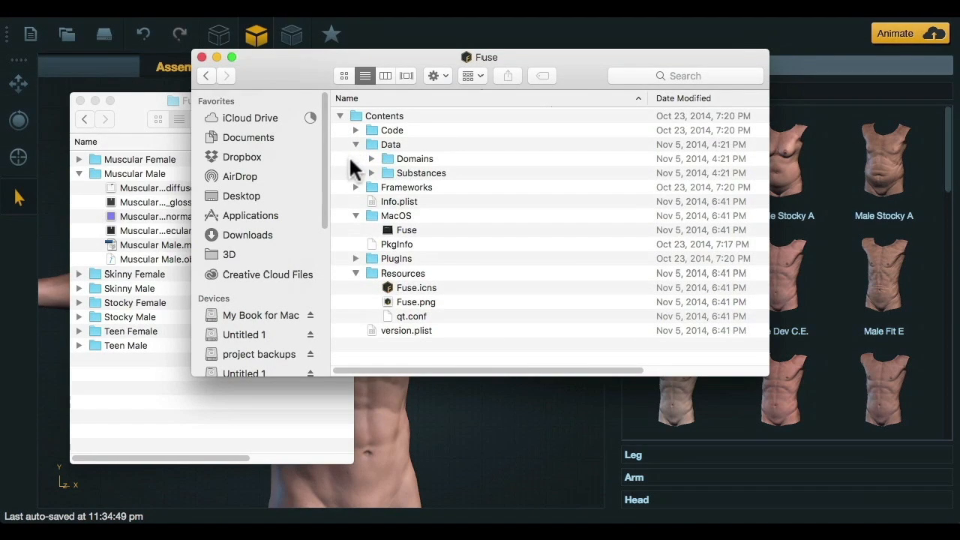
click(372, 158)
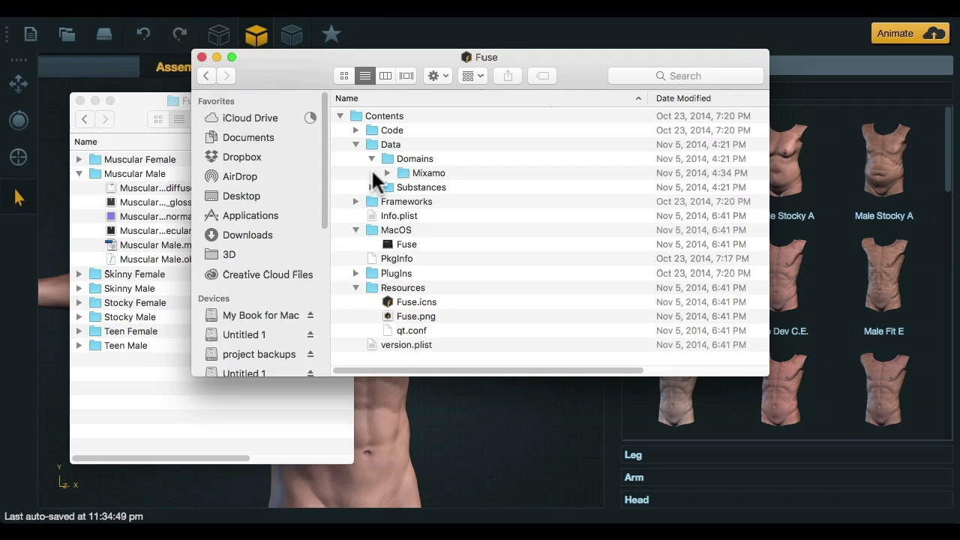
click(387, 174)
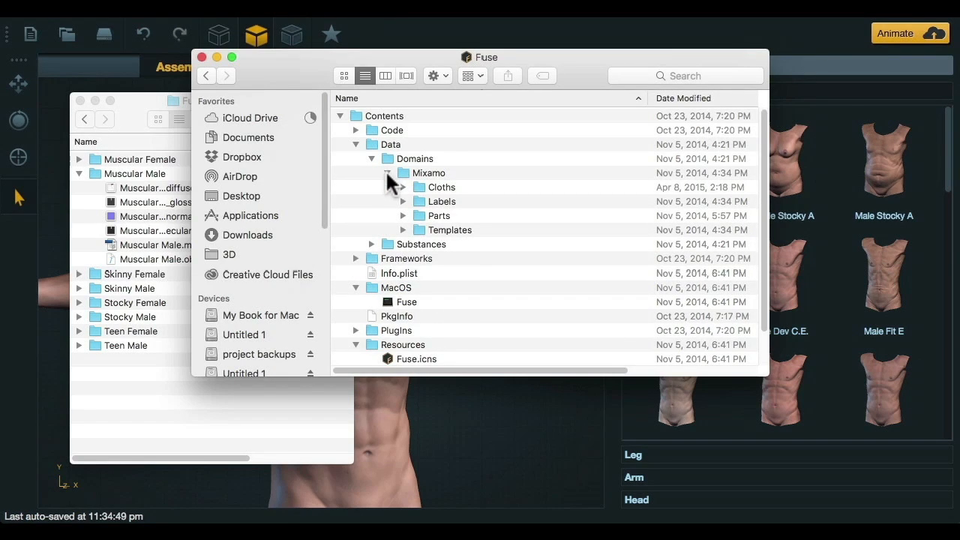
click(403, 215)
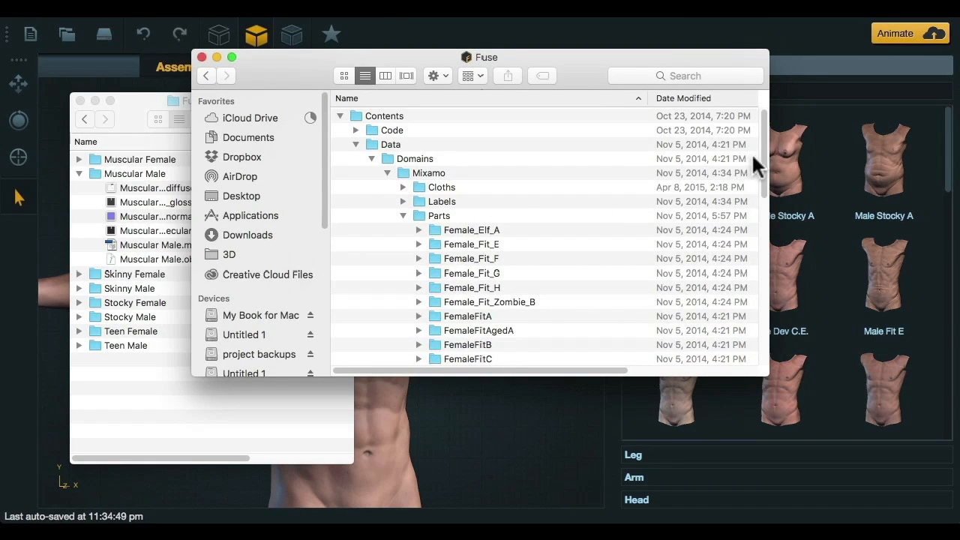
- Check the Male_Muscular_B part folder for texture map files
drag(763, 151, 764, 248)
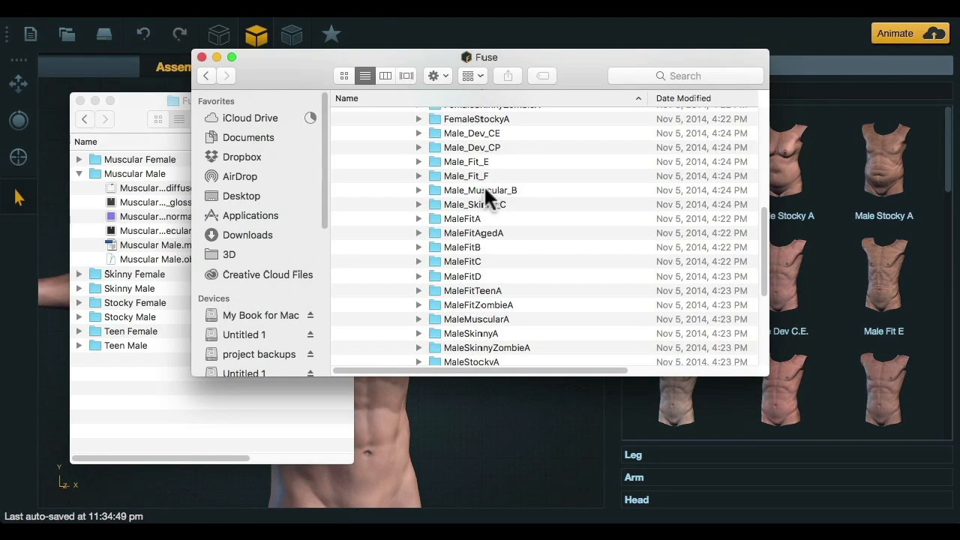
click(418, 191)
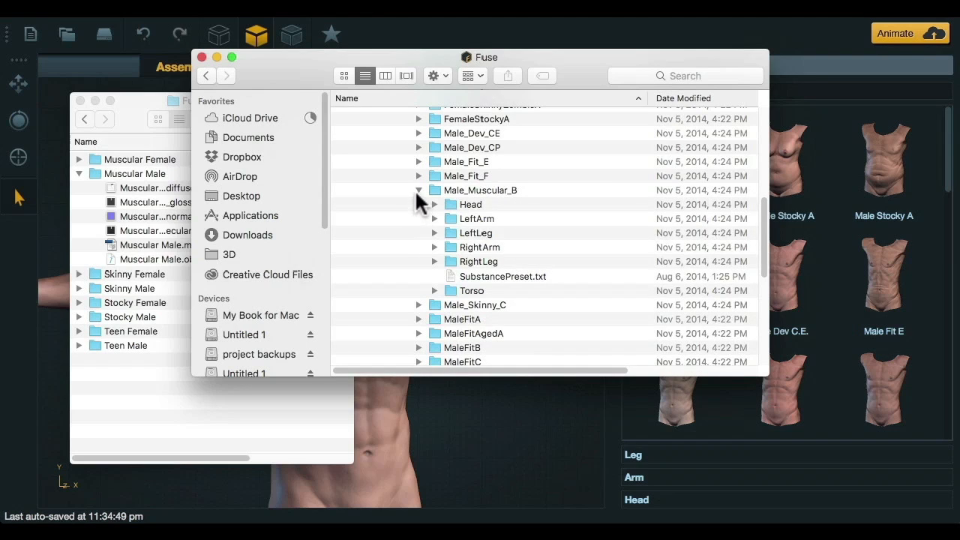
click(417, 191)
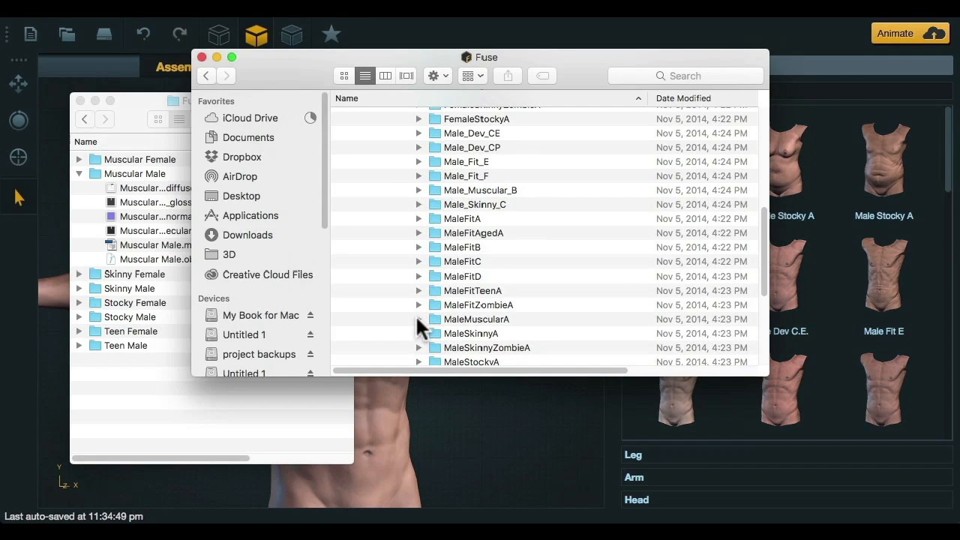
- Copy MaleMuscularA_AgedNM.png, MaleMuscularA_AO.png and MaleMuscularA_StdNM.png from the MaleMuscularA folder into the Muscular Male export folder
click(419, 320)
drag(763, 236, 757, 276)
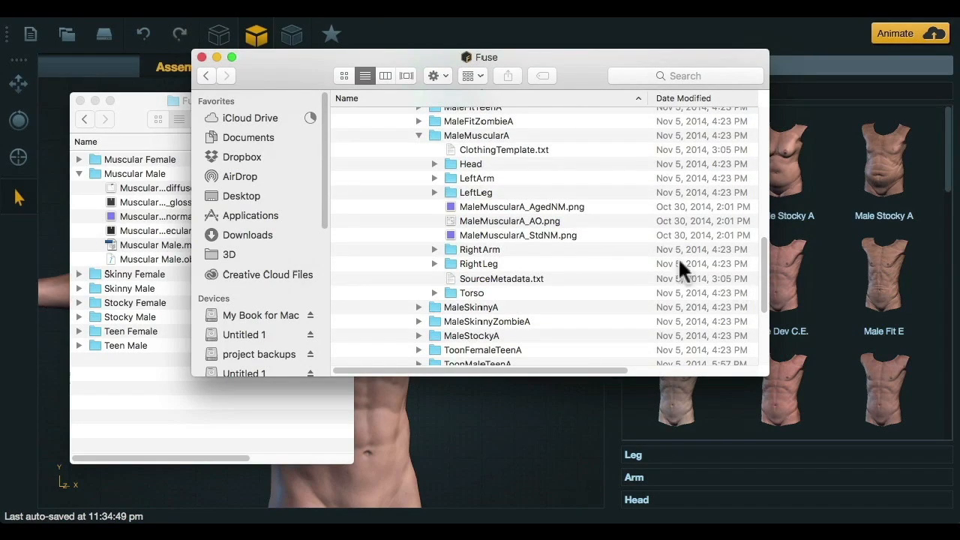
click(540, 207)
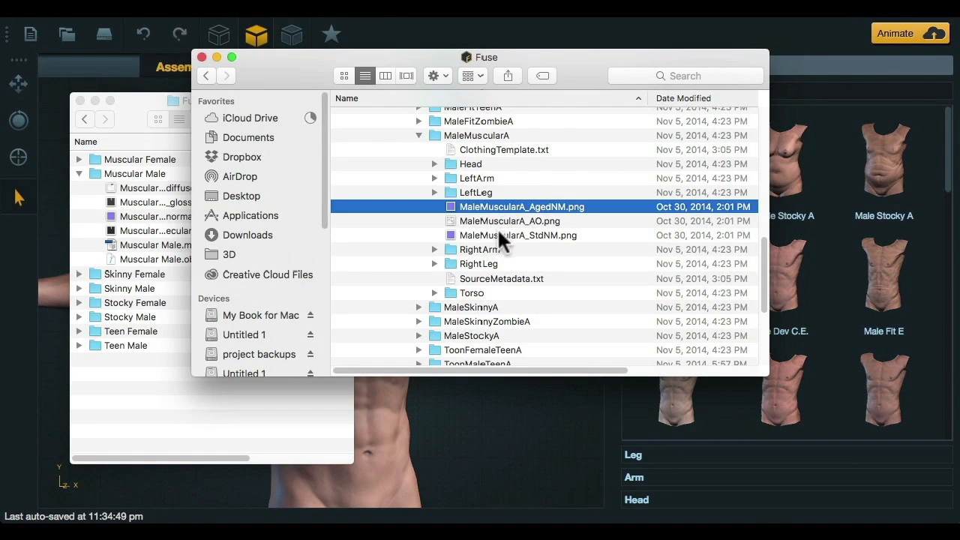
shift+click(499, 232)
drag(499, 233, 139, 172)
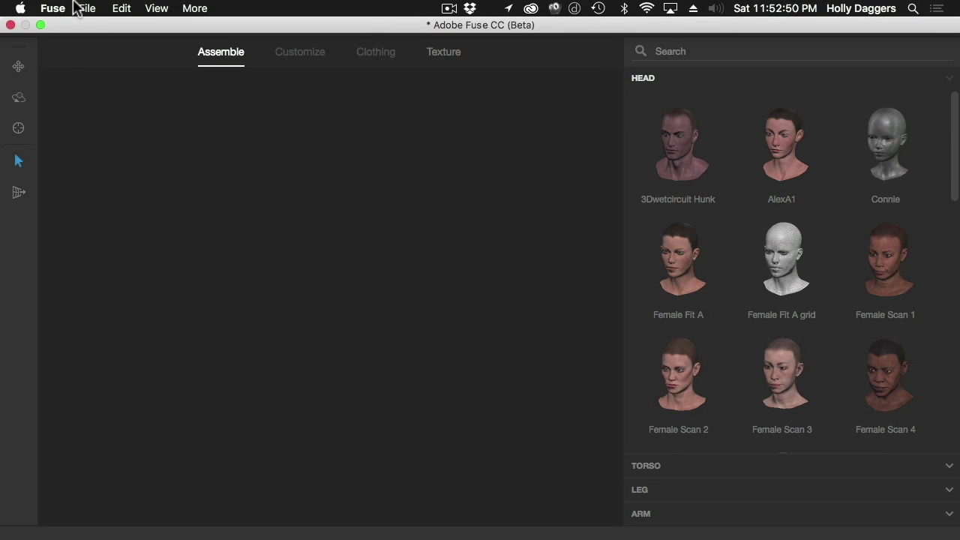
- In Adobe Fuse CC, start a character import using Muscular Male.obj from Fuse1.3 Exports as the mesh and continue to the mesh information
click(86, 8)
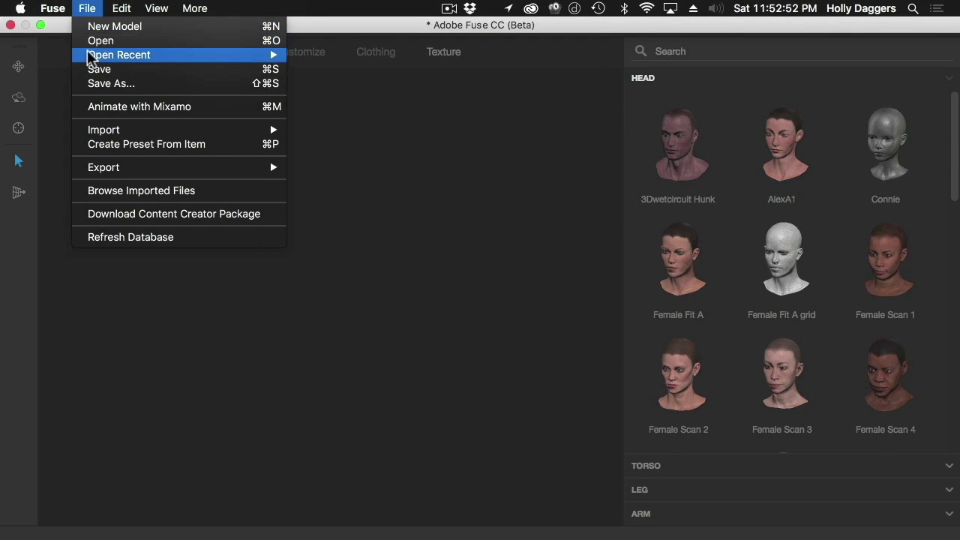
mouse_move(104, 129)
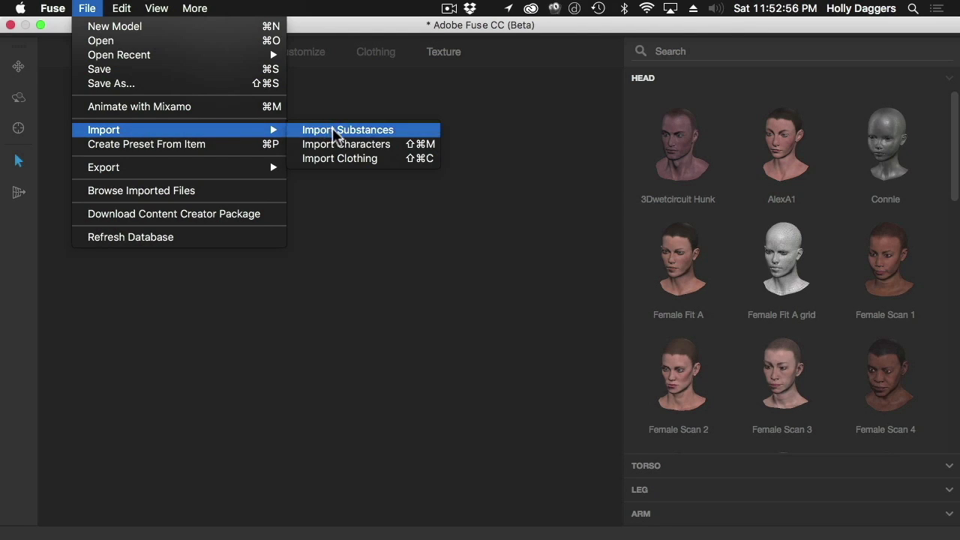
click(403, 145)
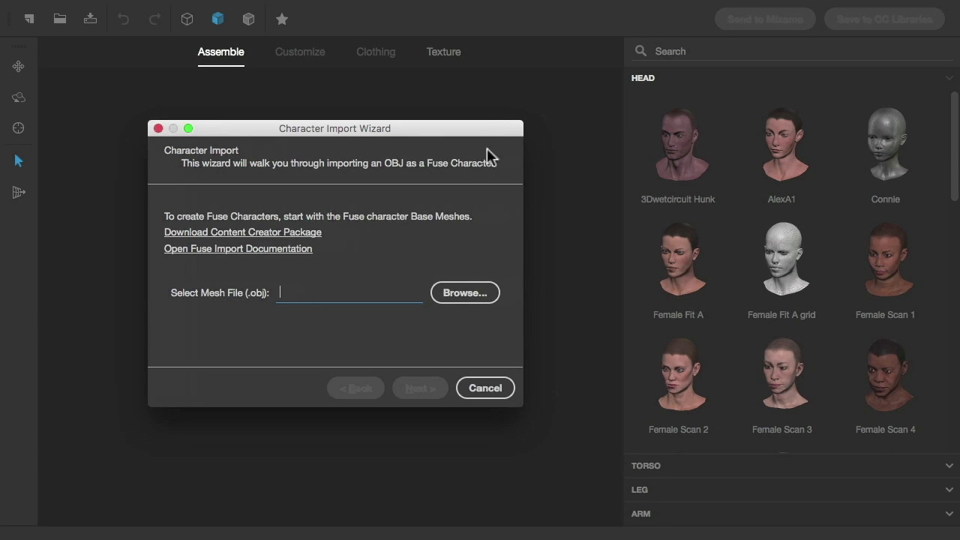
click(462, 296)
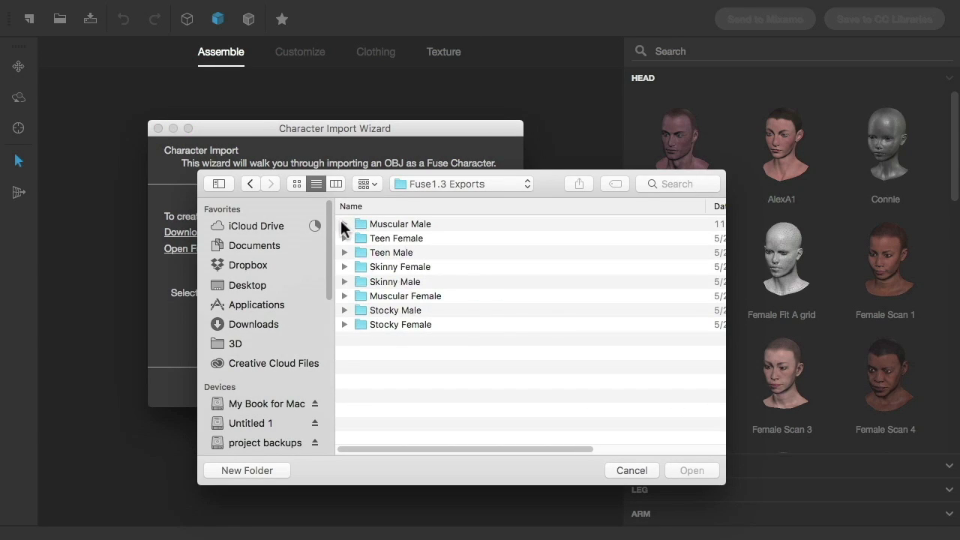
click(344, 224)
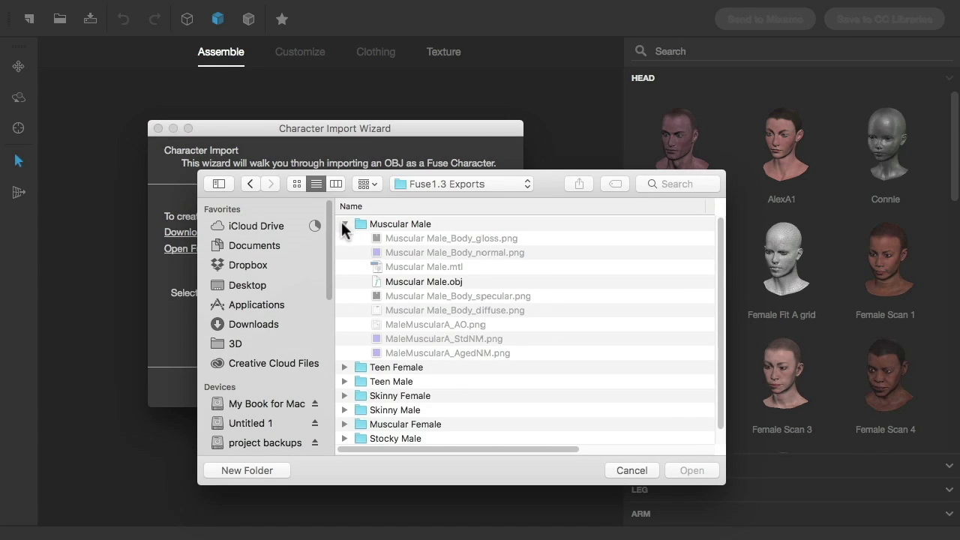
click(398, 278)
double_click(398, 278)
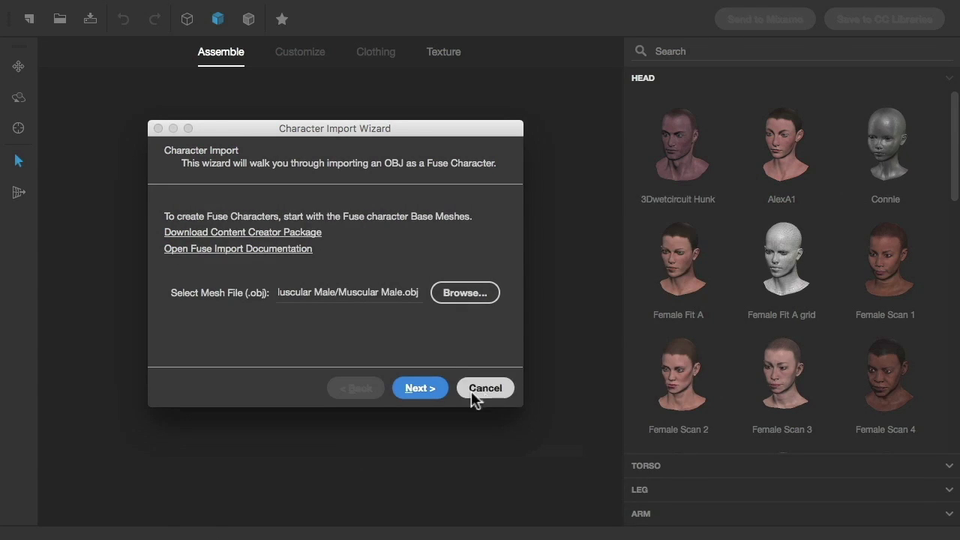
click(419, 389)
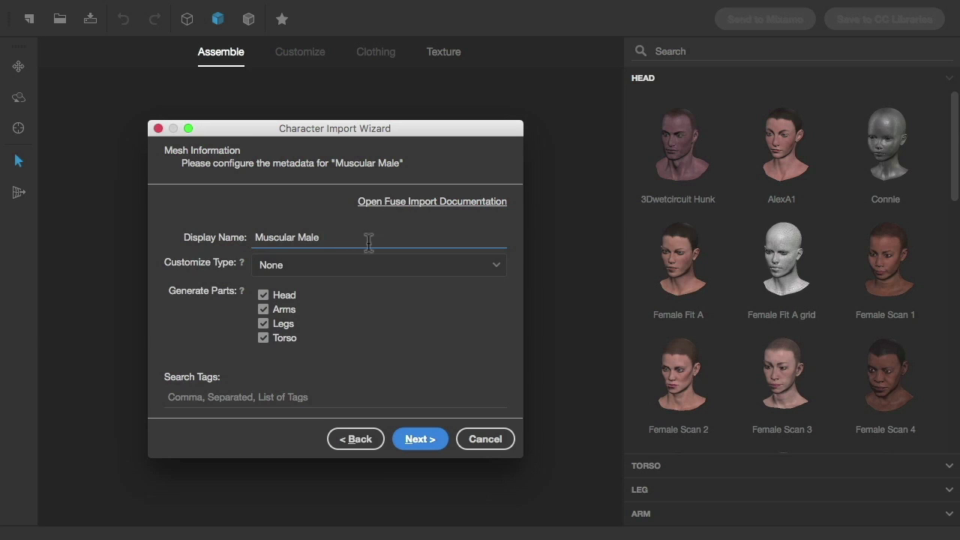
- Set the Customize Type to MaleFitA, add the search tag Mixamo and continue to the texture files
click(495, 265)
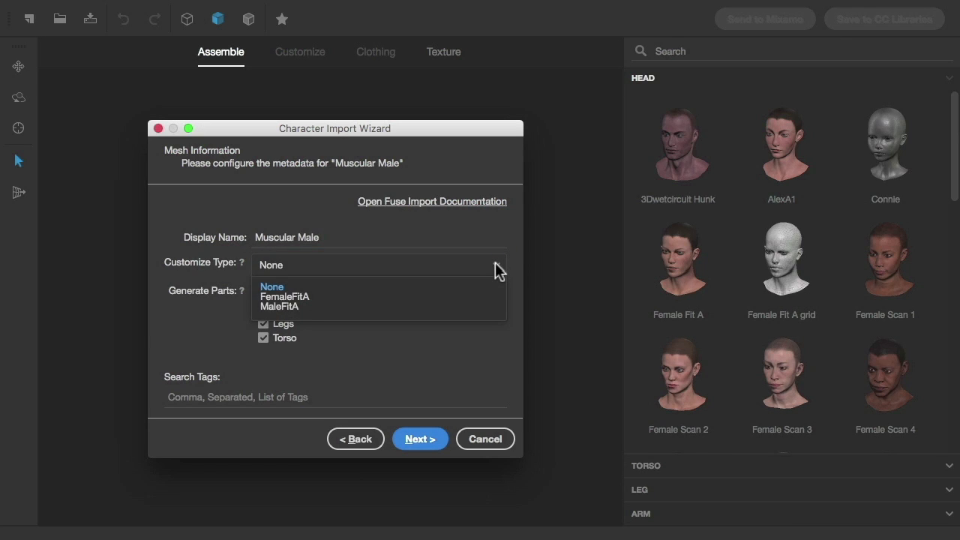
click(292, 305)
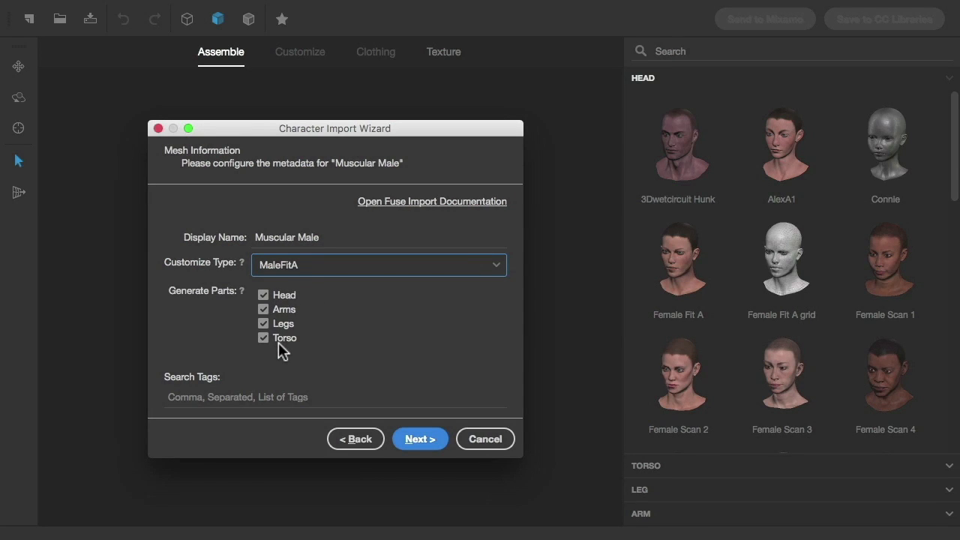
click(237, 397)
text(M)
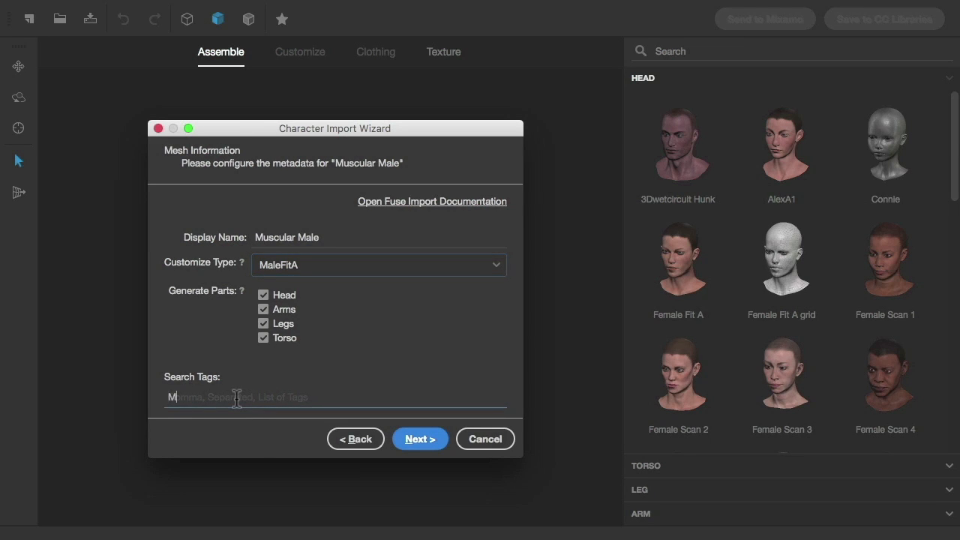
text(ixamo)
click(424, 439)
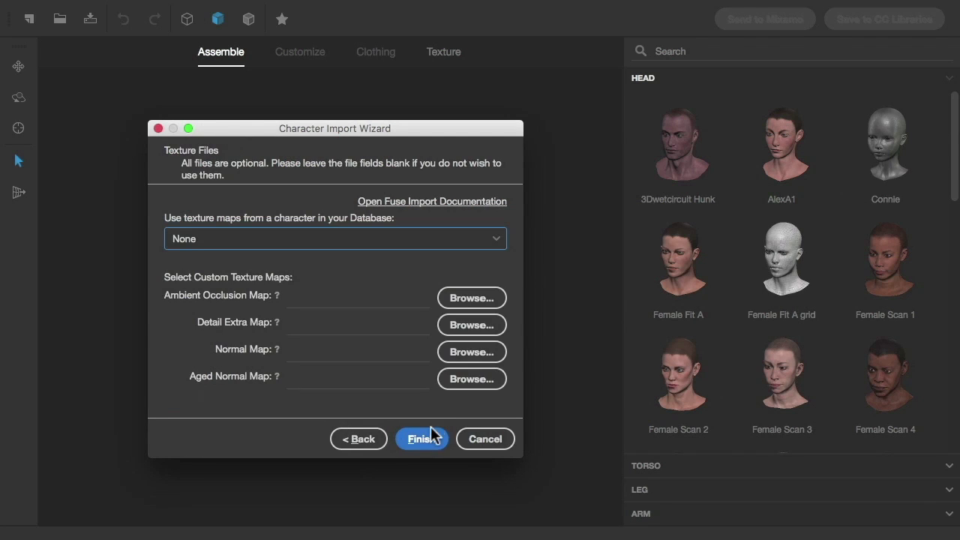
- Choose MaleFitA as the database character whose texture maps are used
click(498, 242)
scroll(493, 290, down, 3)
scroll(491, 298, up, 2)
scroll(494, 304, down, 4)
drag(496, 311, 499, 350)
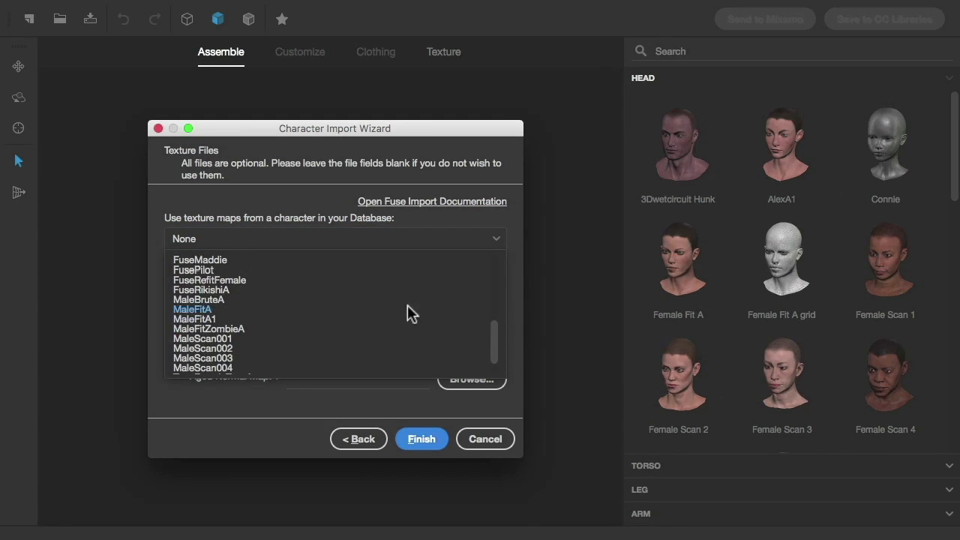
click(200, 309)
- Clear the file paths of the Ambient Occlusion, Detail Extra, Normal and Aged Normal maps
drag(422, 299, 111, 253)
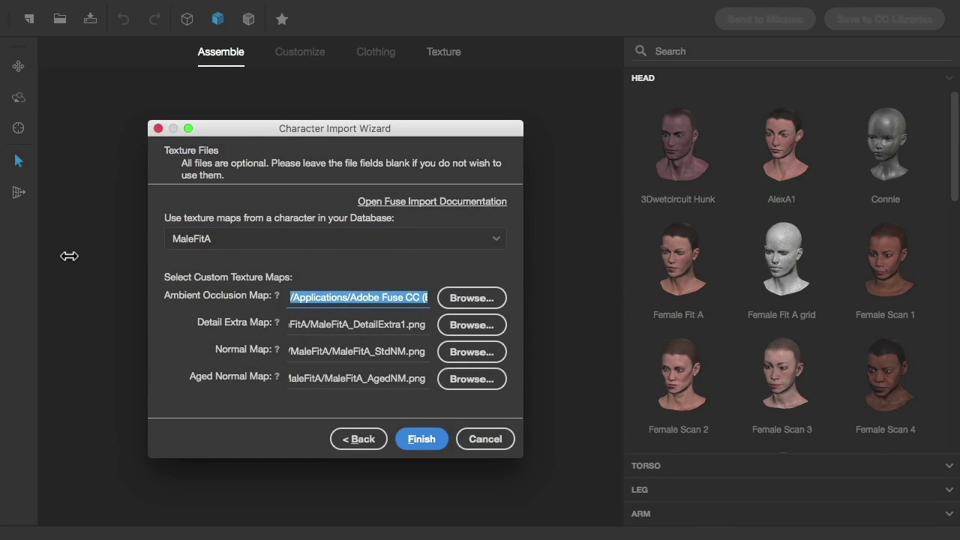
key(BackSpace)
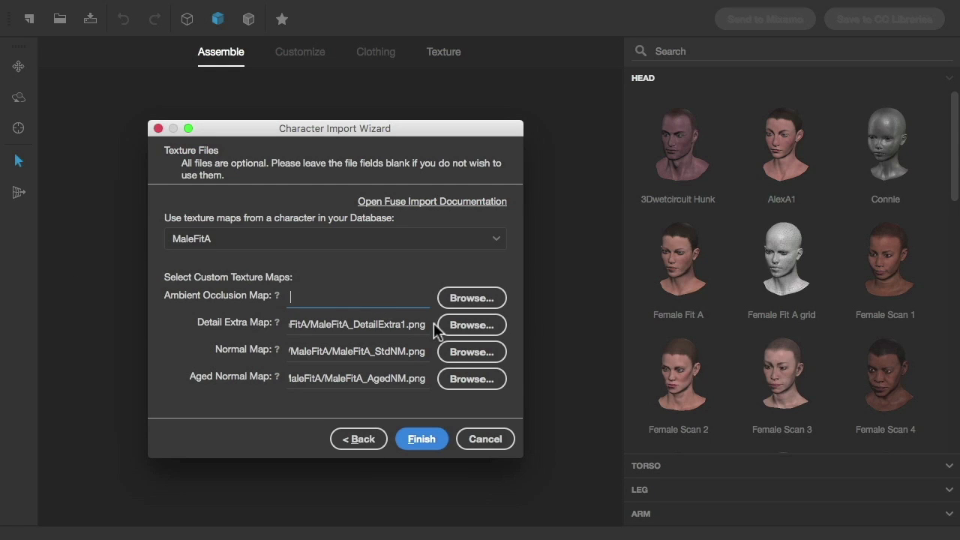
drag(428, 324, 140, 312)
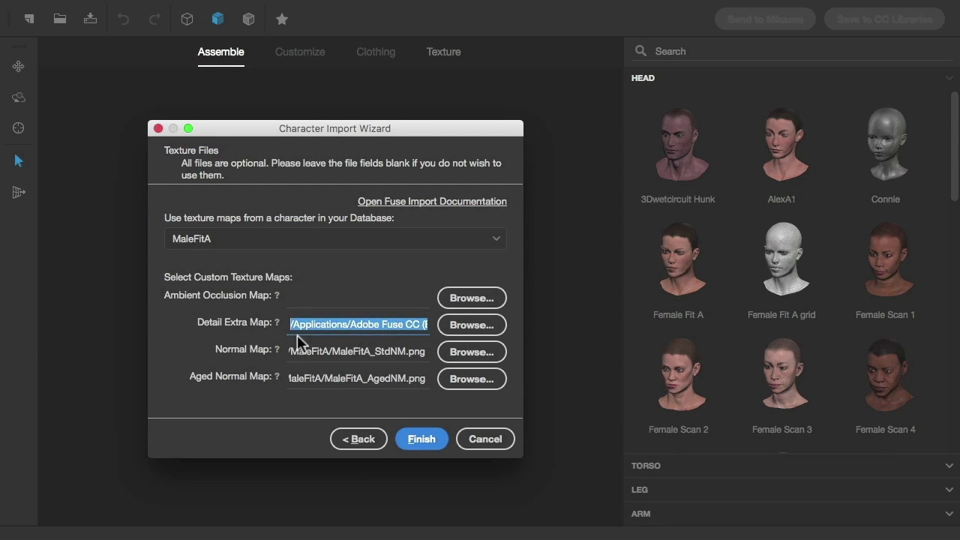
key(BackSpace)
drag(424, 351, 190, 336)
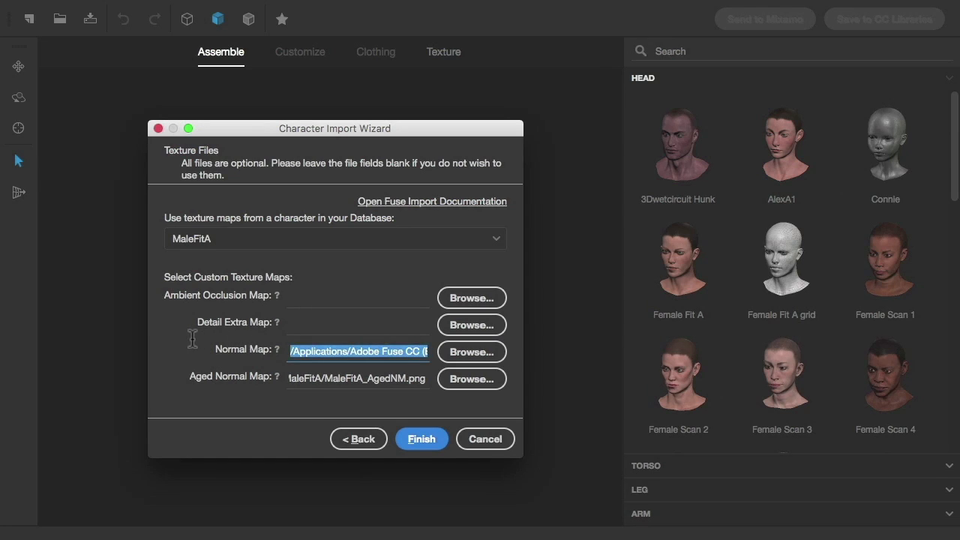
key(BackSpace)
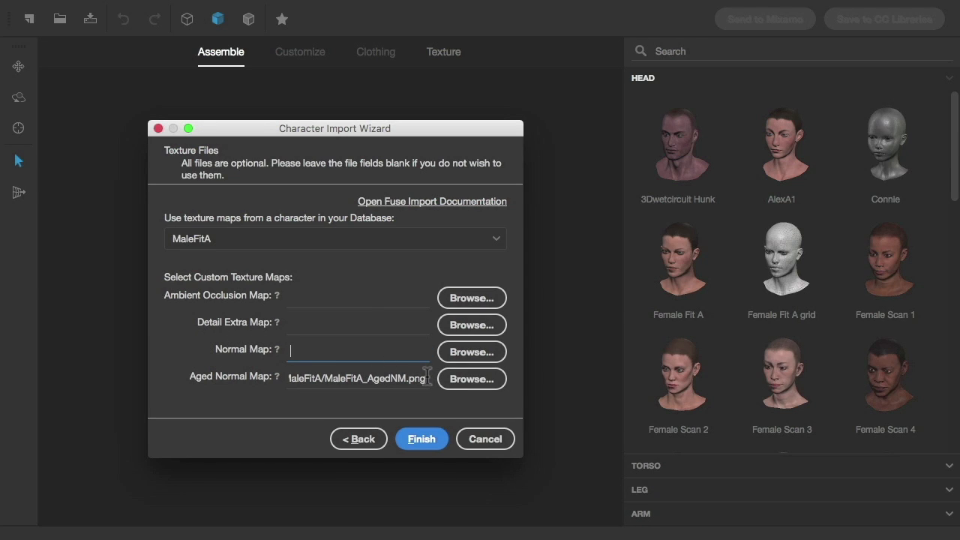
drag(426, 378, 166, 367)
key(BackSpace)
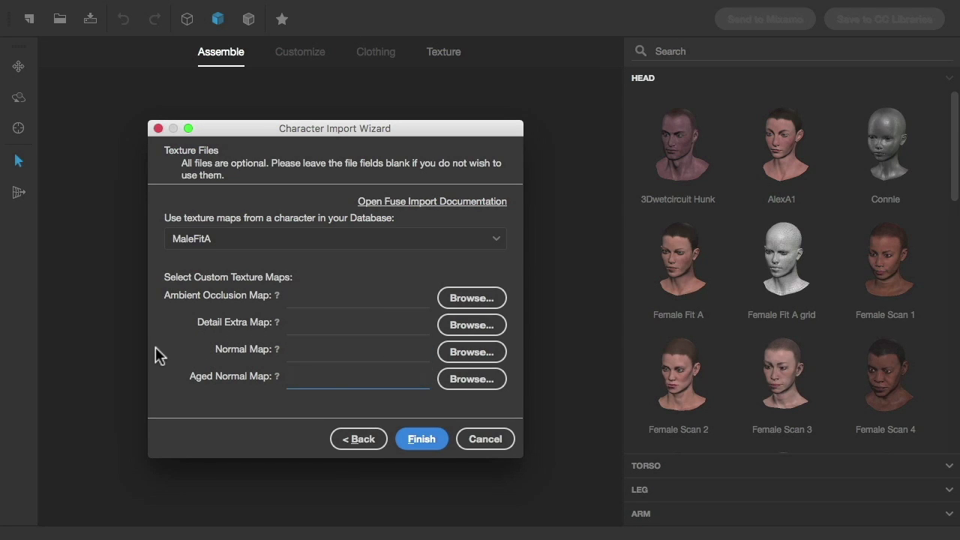
- Load MaleMuscularA_AO.png as the Ambient Occlusion Map
click(471, 297)
double_click(406, 311)
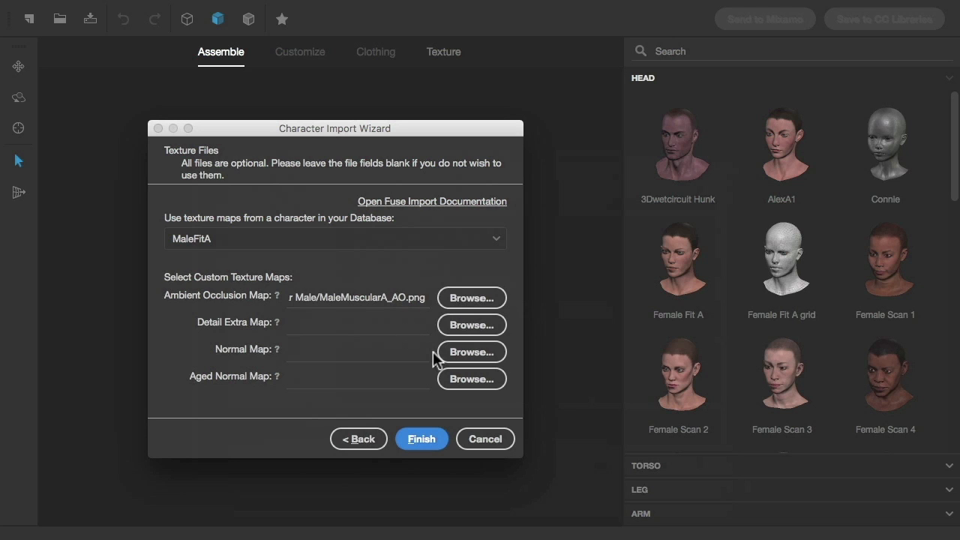
- Load MaleMuscularA_StdNM.png from the Muscular Male folder as the Normal Map
click(463, 351)
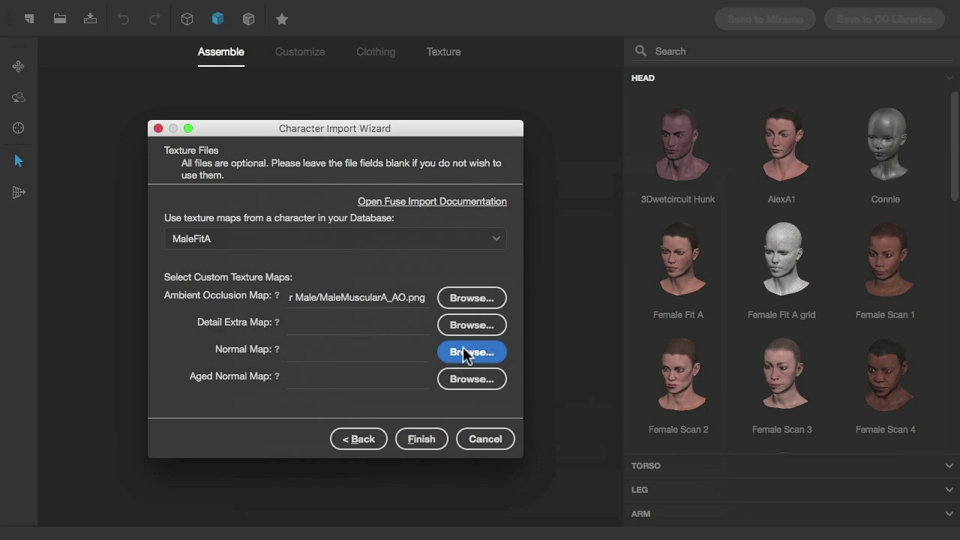
click(430, 324)
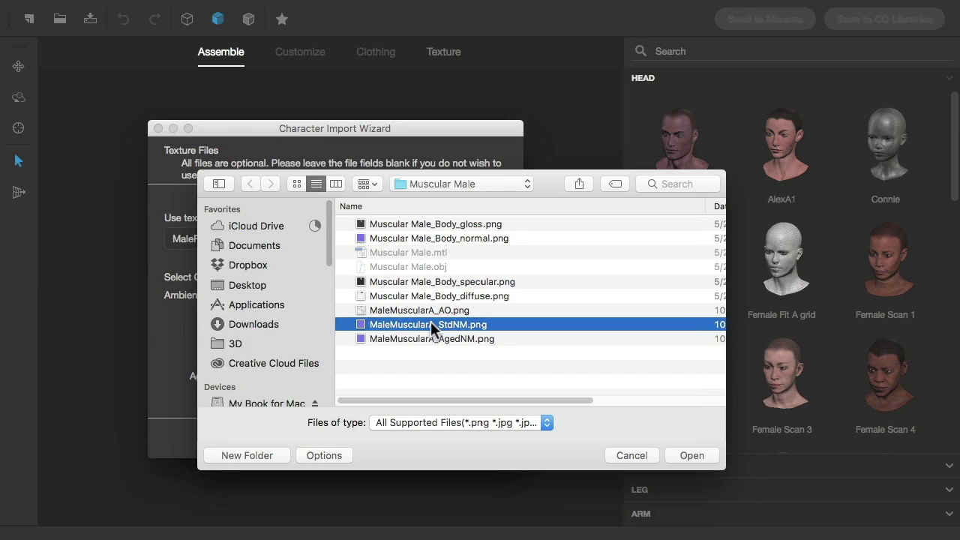
double_click(430, 324)
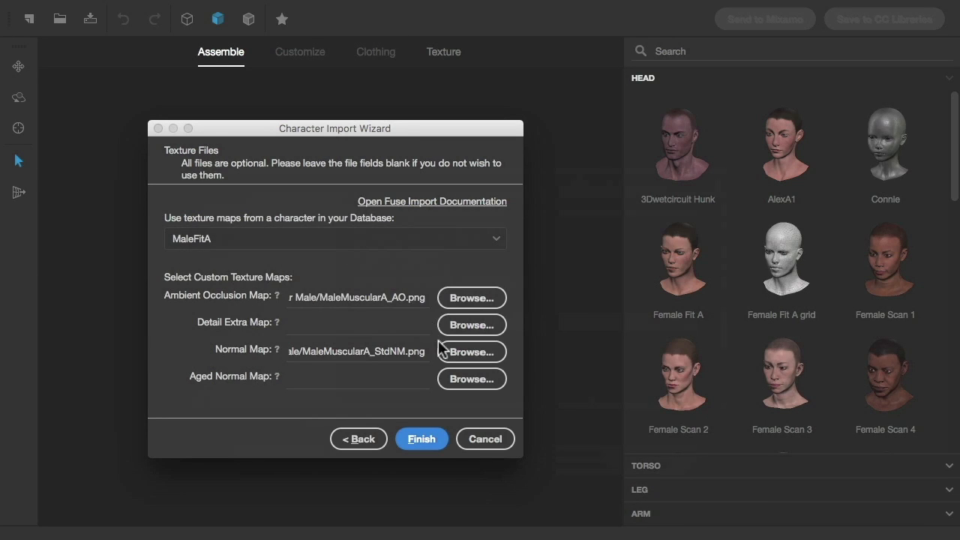
- Load MaleMuscularA_AgedNM.png as the Aged Normal Map and finish the character import
click(458, 377)
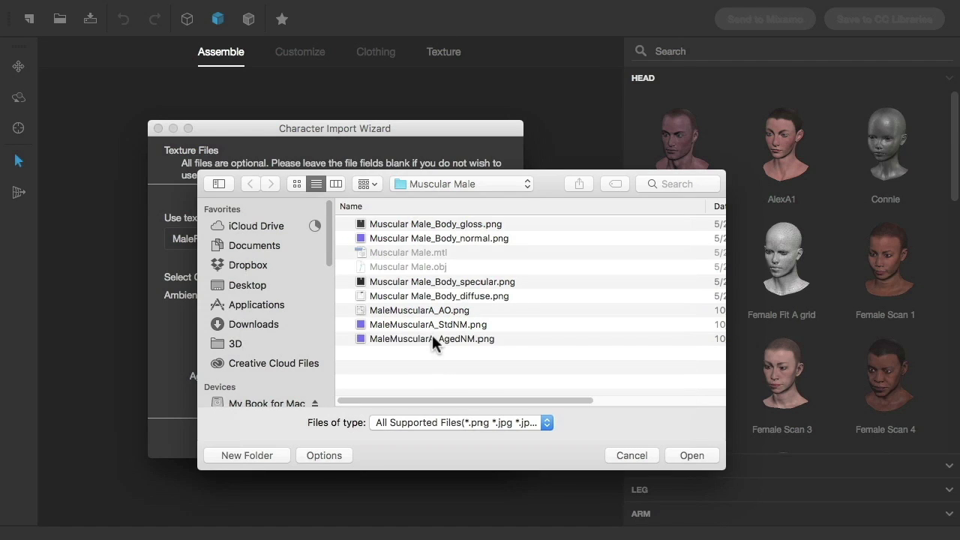
double_click(432, 338)
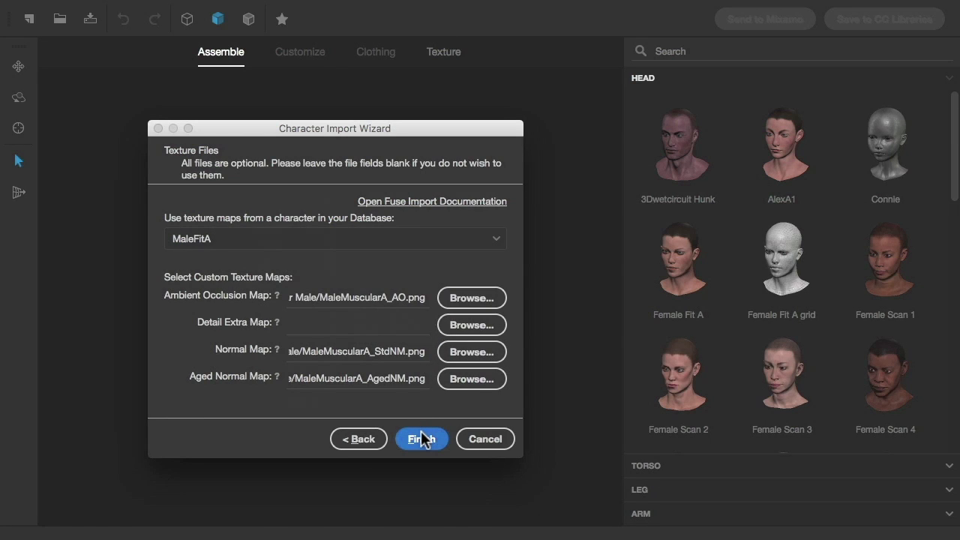
click(421, 440)
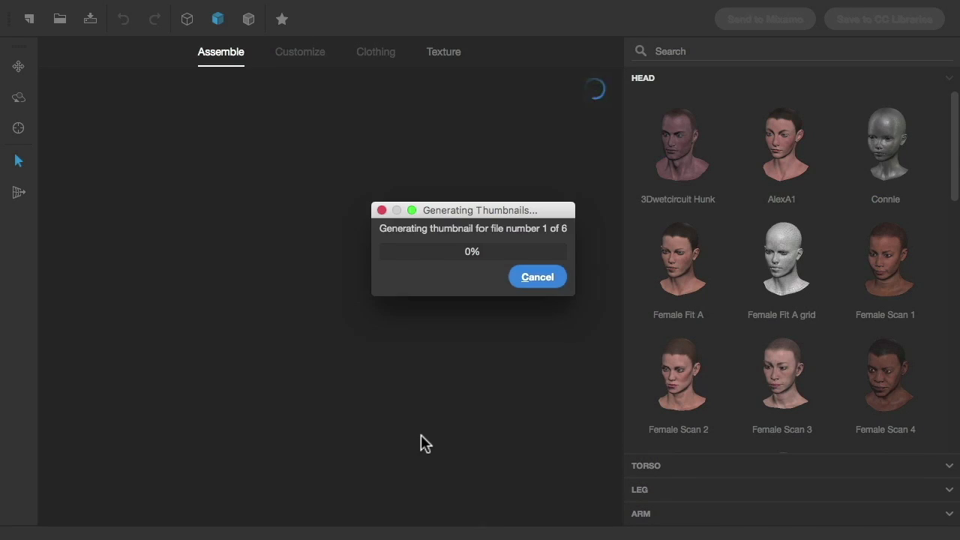
- Assemble the full Muscular Male character by adding the matching parts of its head, and view the body at an angle
drag(951, 150, 956, 366)
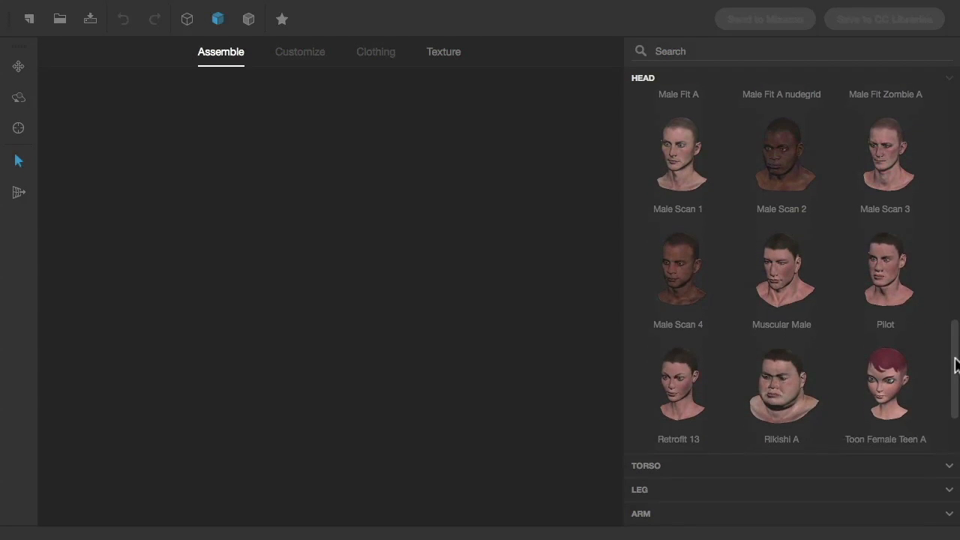
right_click(788, 278)
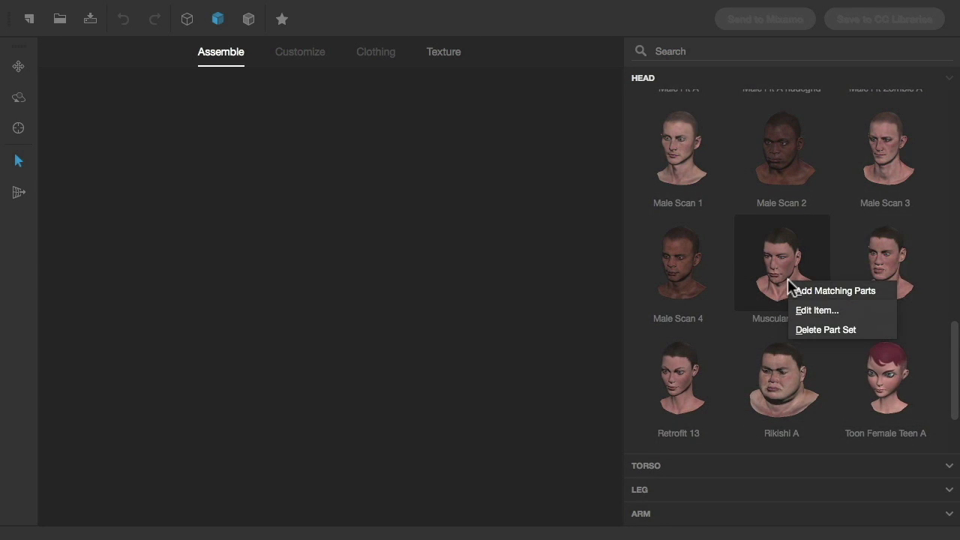
click(834, 290)
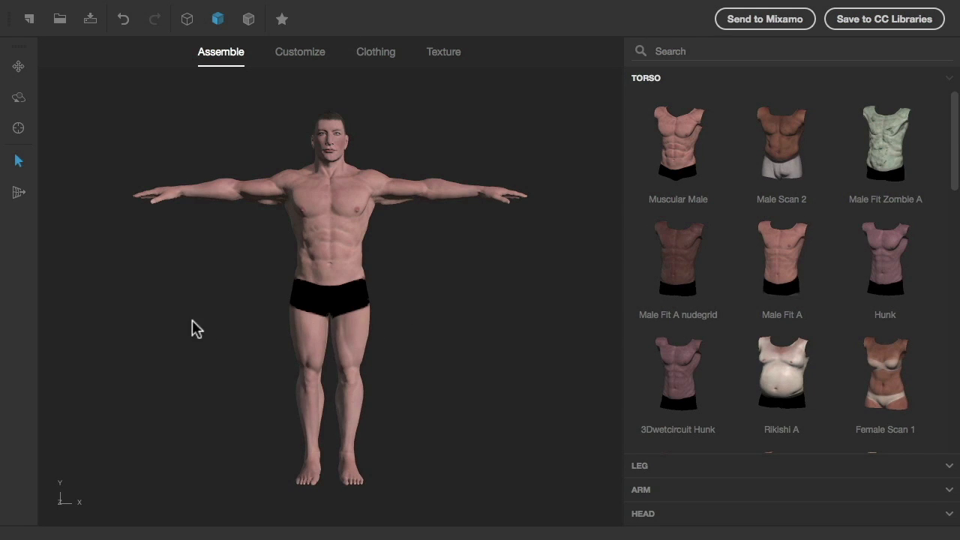
drag(176, 321, 204, 330)
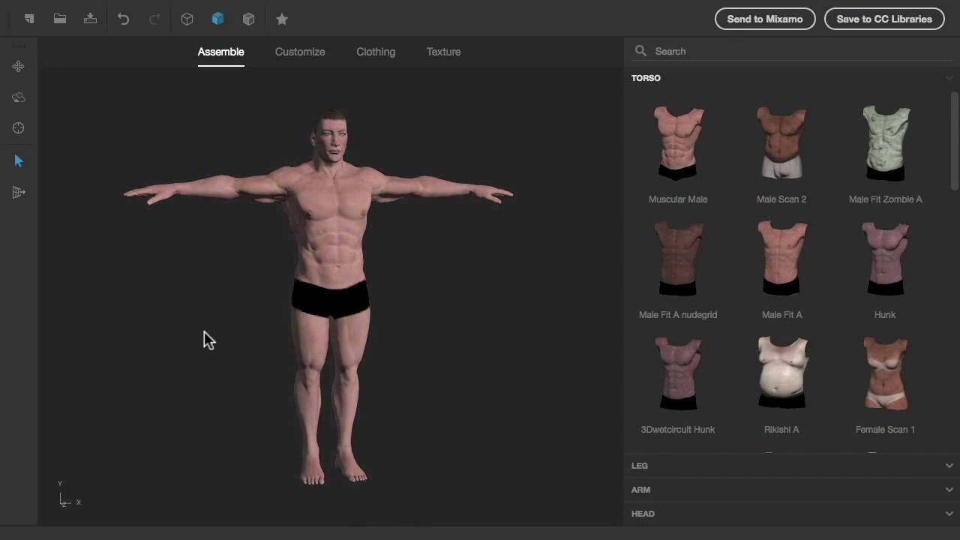
- Browse the clothing library's Bottoms category for the assembled character
click(374, 54)
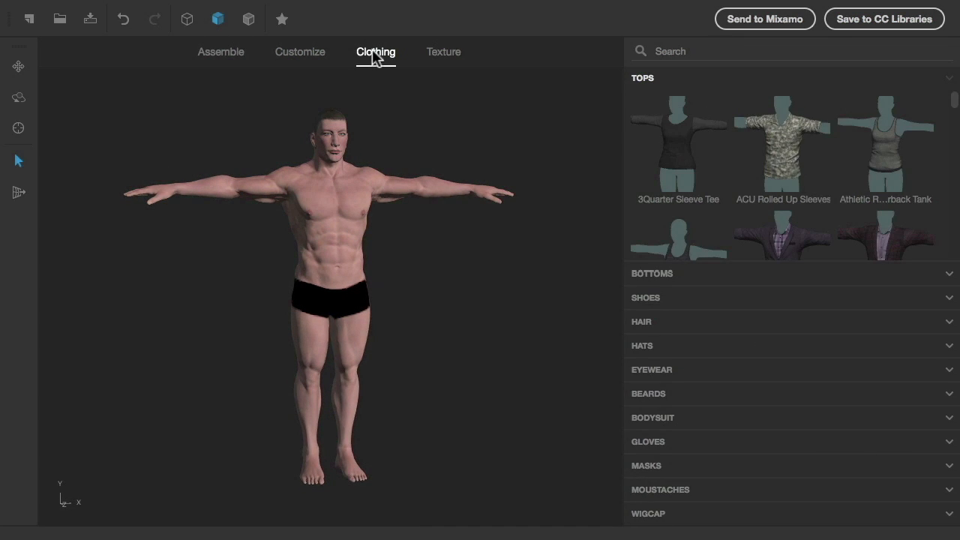
click(668, 276)
click(790, 255)
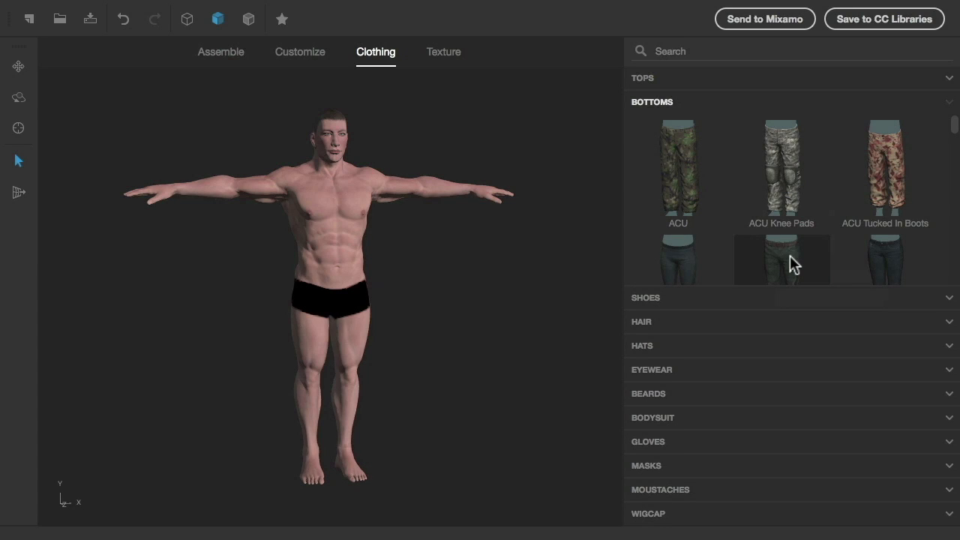
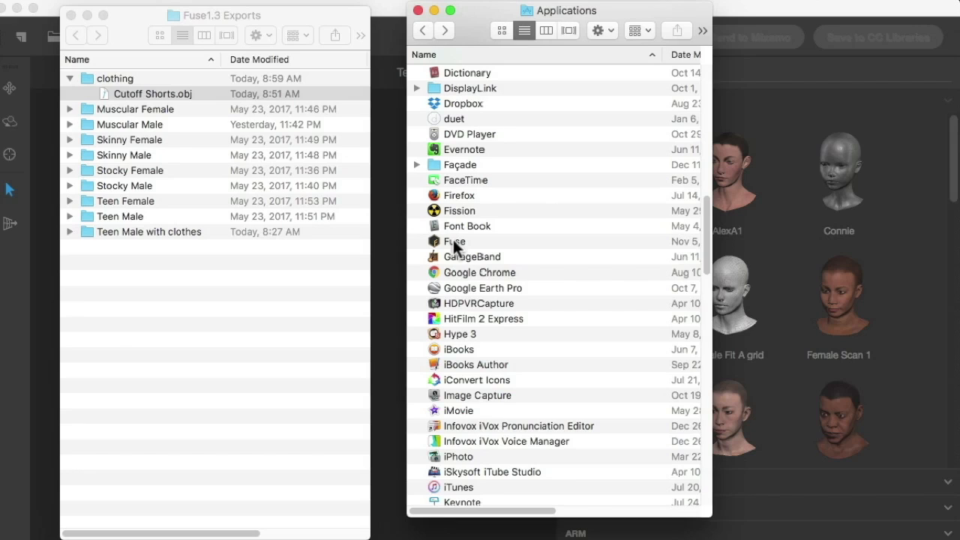
- Show the package contents of the Fuse application and expand the folders Contents, Data, Domains, Mixamo and Cloths
click(453, 240)
right_click(453, 241)
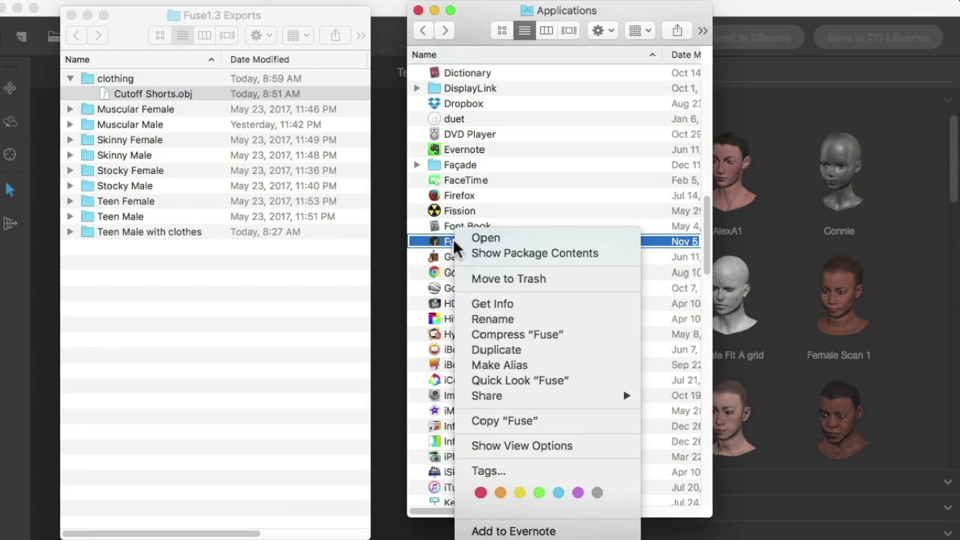
click(497, 253)
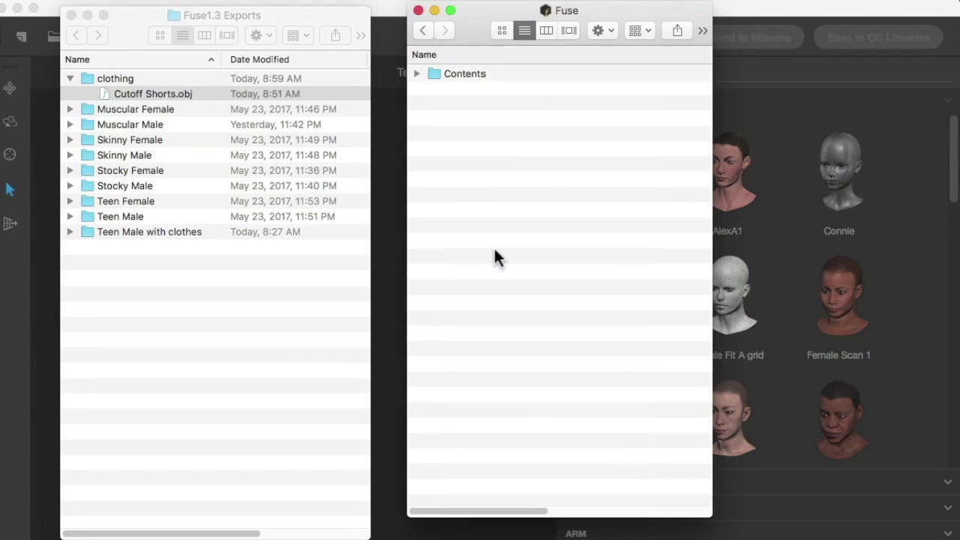
click(416, 74)
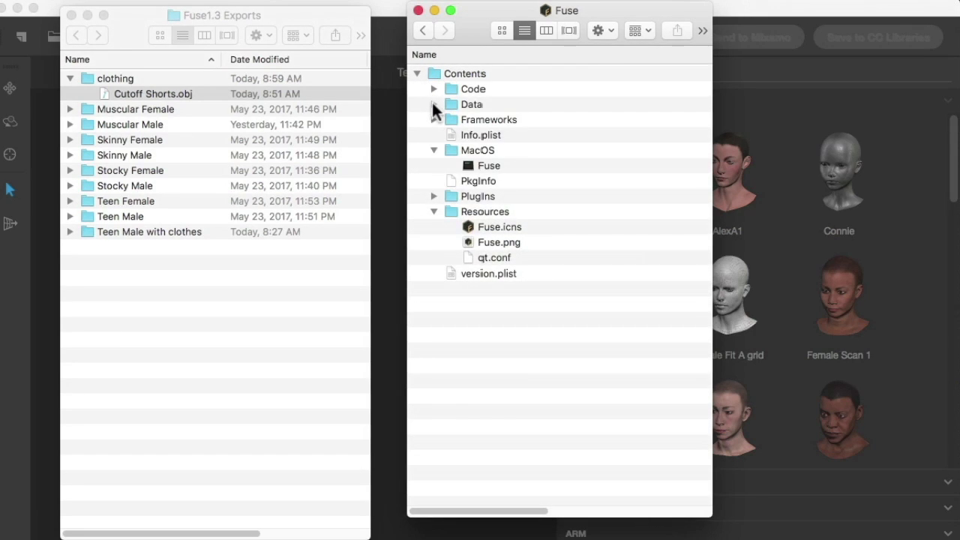
click(432, 104)
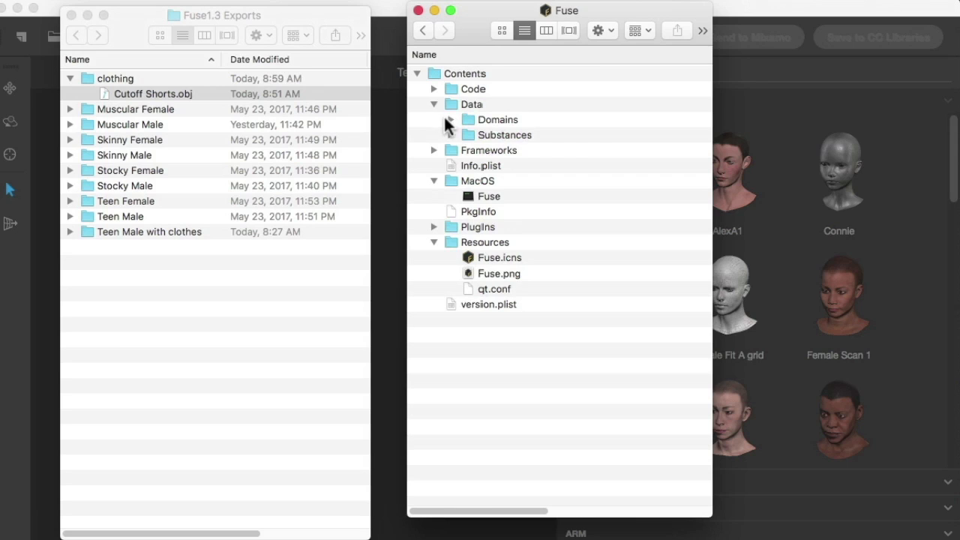
click(451, 120)
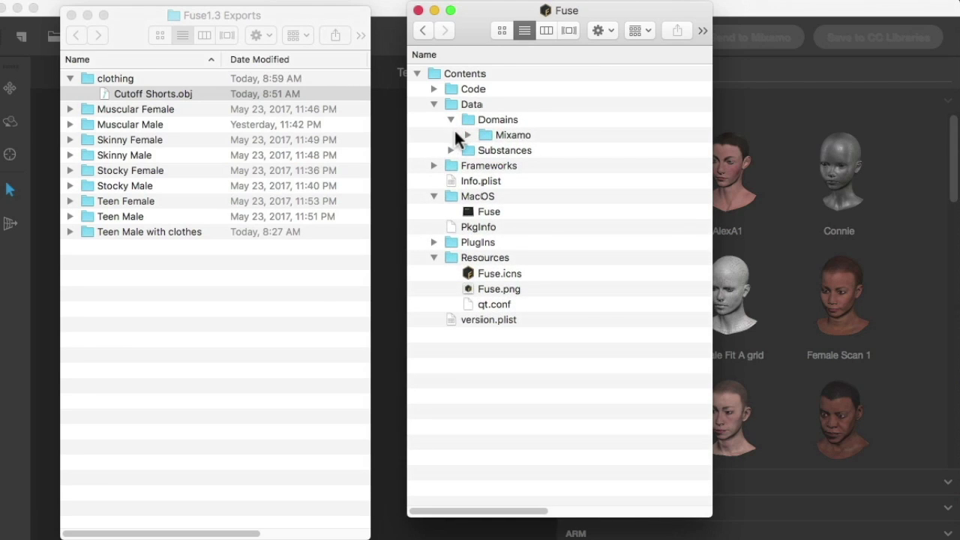
click(467, 136)
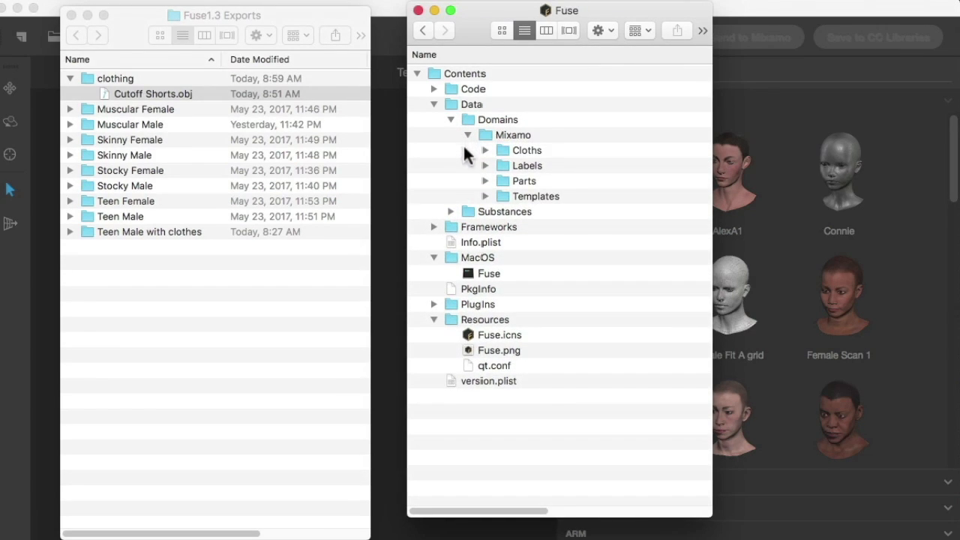
click(484, 151)
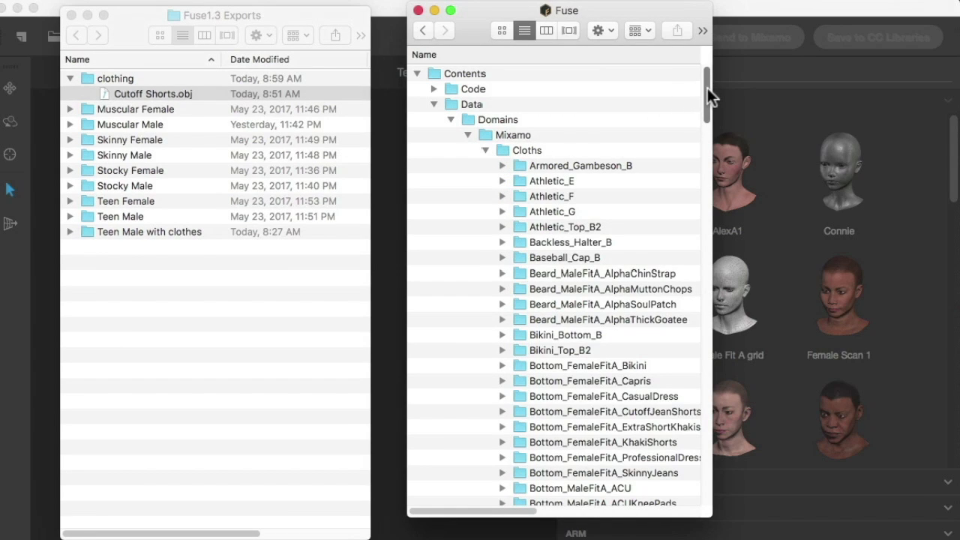
- Copy the four Bottom_MaleFitA_CutoffShorts texture PNG files from their Cloths subfolder into the clothing folder of Fuse1.3 Exports
drag(707, 88, 712, 128)
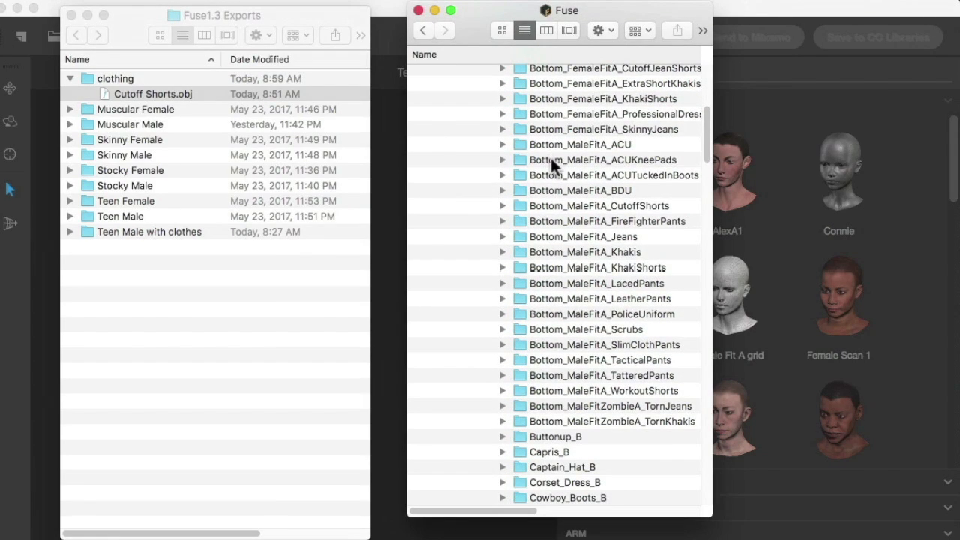
click(501, 206)
drag(510, 266, 522, 219)
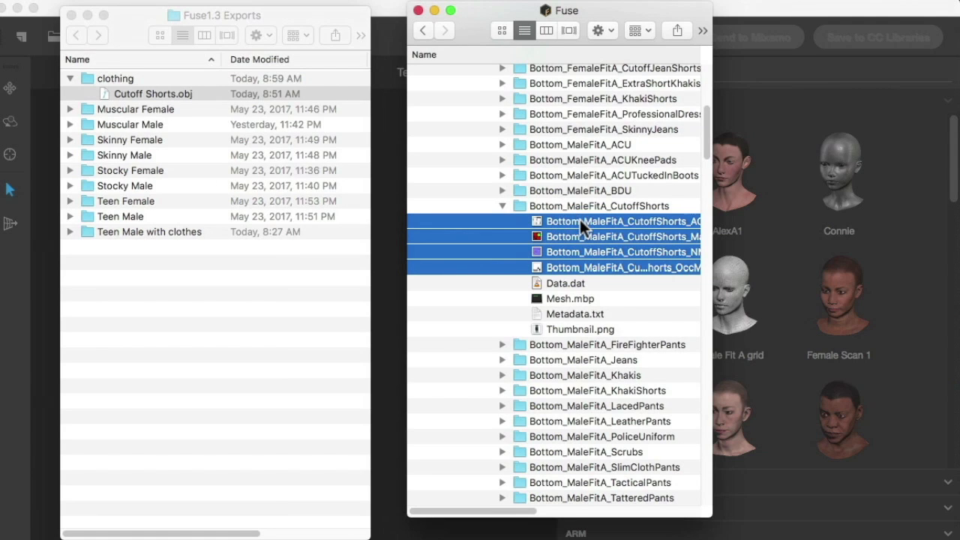
drag(578, 219, 123, 76)
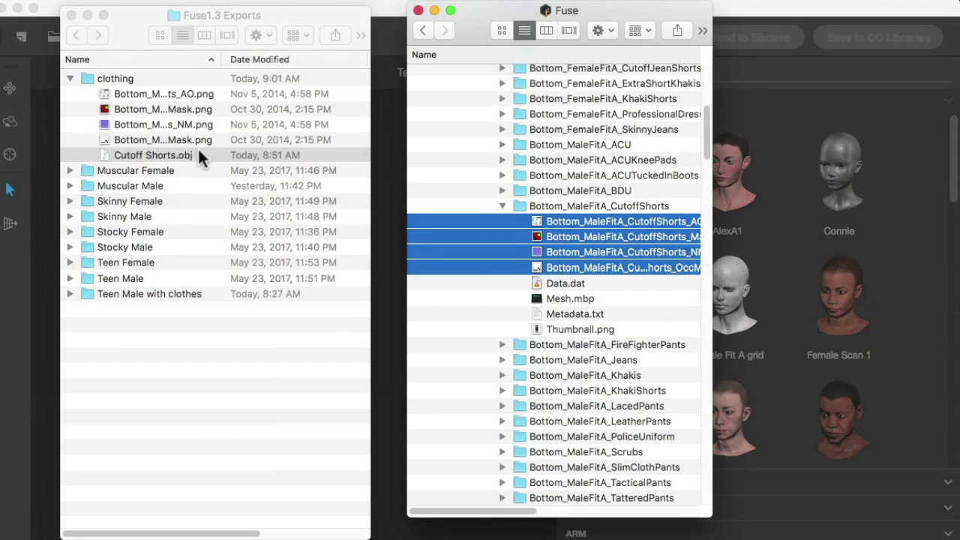
- Copy the text Bottom_MaleFitA_CutoffShorts from the OccMask texture's file name in the clothing folder, leaving the file name as is
click(140, 142)
click(139, 142)
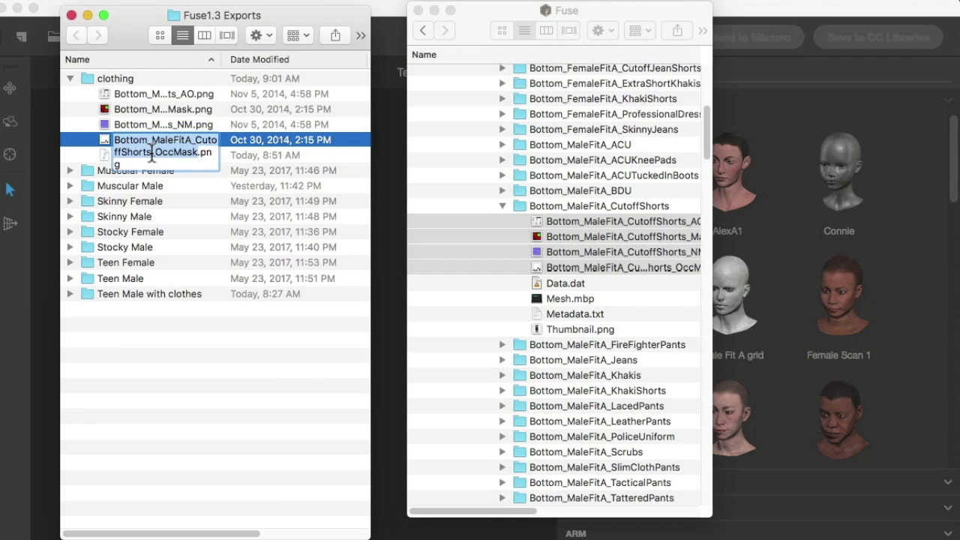
click(152, 152)
drag(152, 152, 102, 140)
key(super+c)
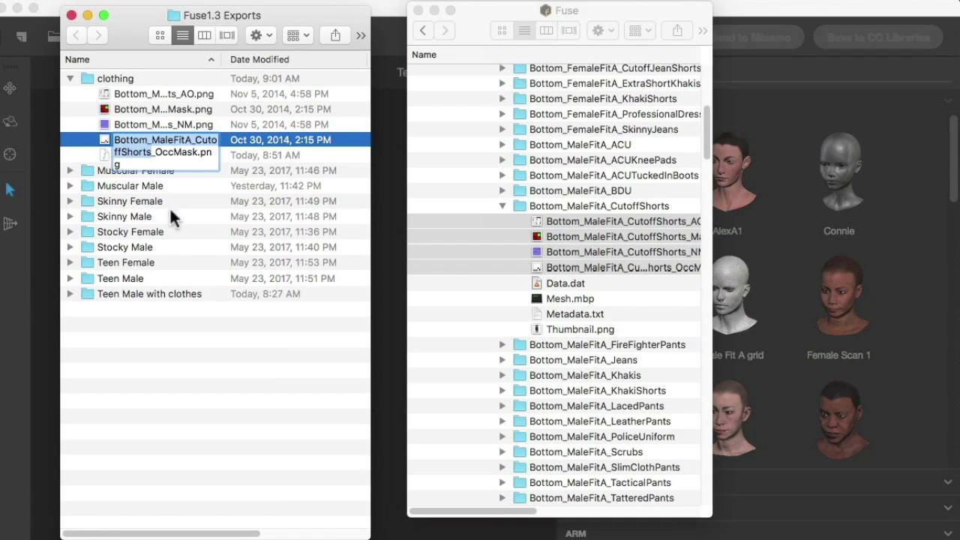
key(Return)
- Rename Cutoff Shorts.obj with the copied base name Bottom_MaleFitA_CutoffShorts, keeping the .obj extension
click(138, 152)
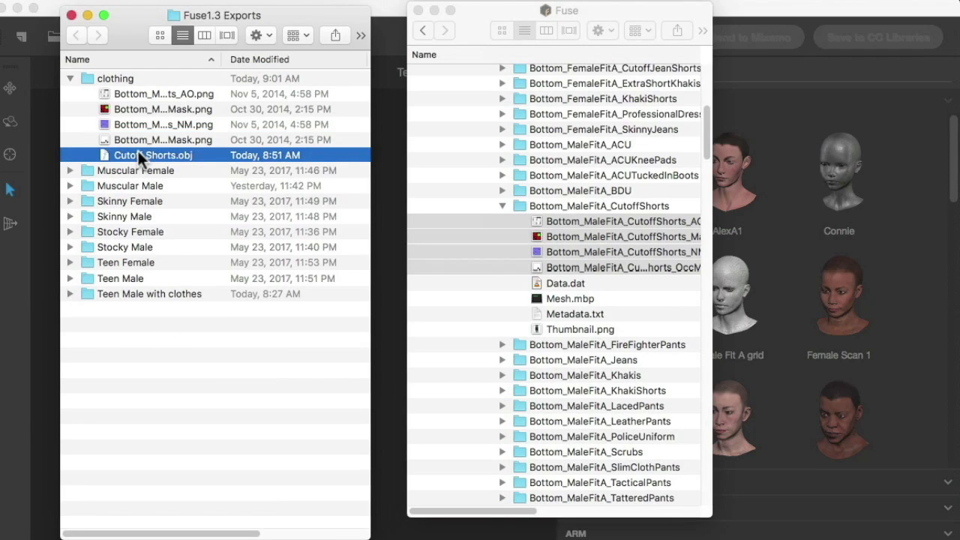
click(138, 153)
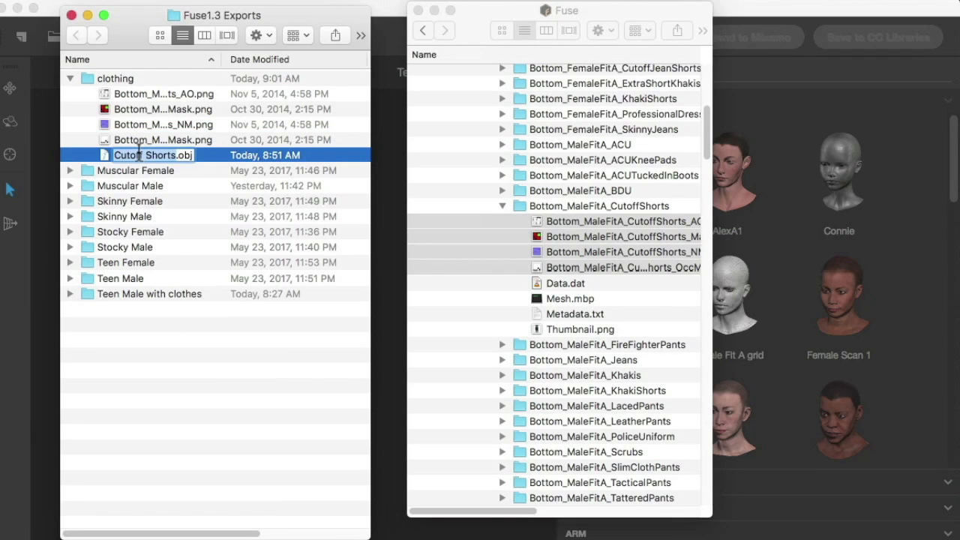
key(super+v)
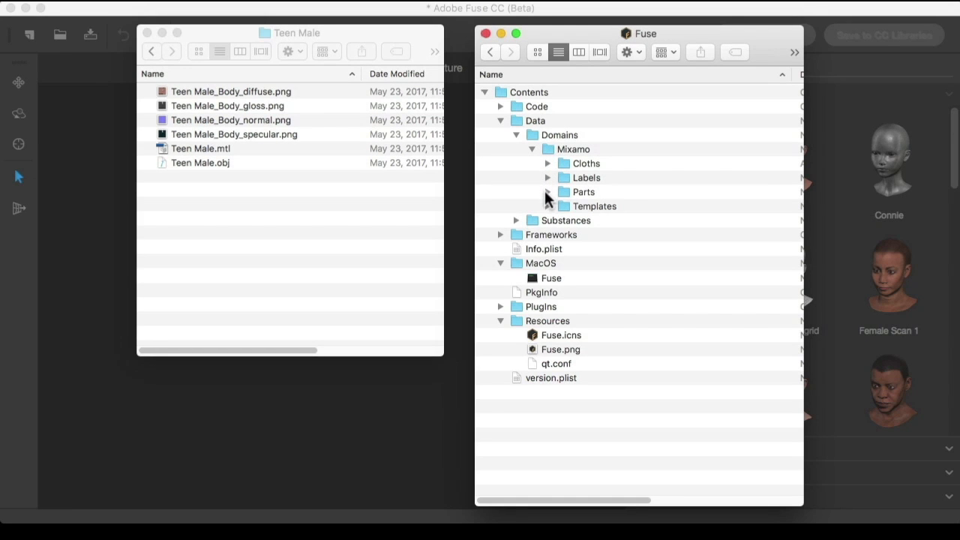
- Copy the MaleFitTeenA texture map PNGs from the Mixamo Parts folder of the Fuse package into the Teen Male folder
click(548, 192)
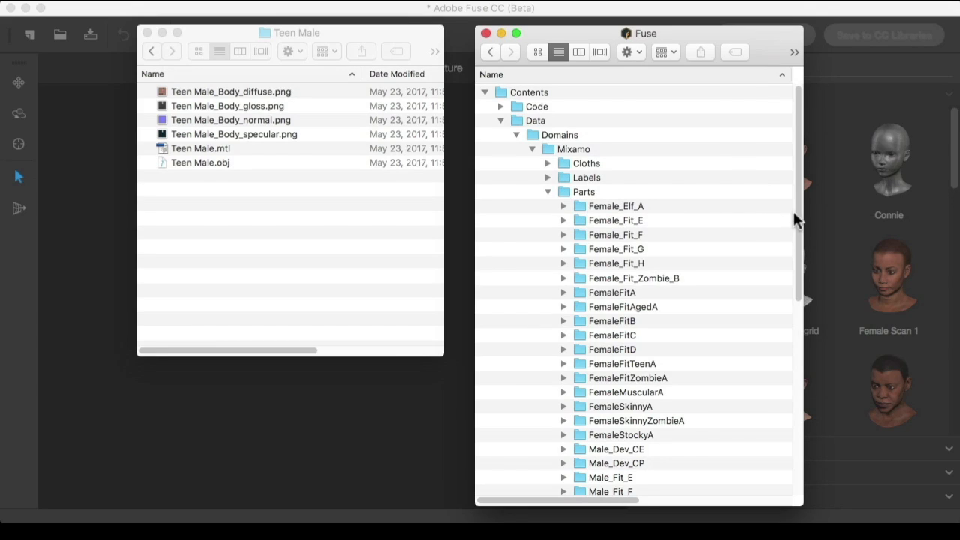
drag(797, 215, 788, 341)
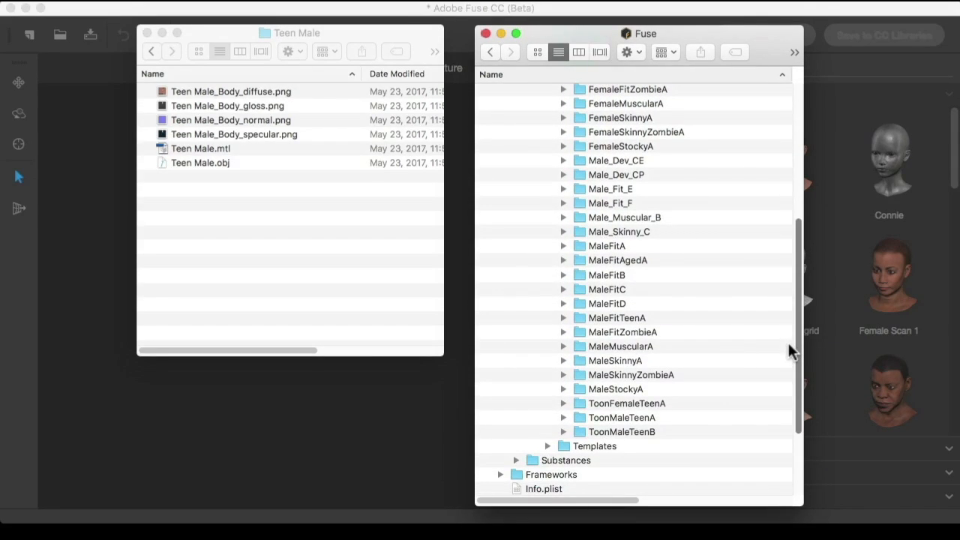
click(563, 318)
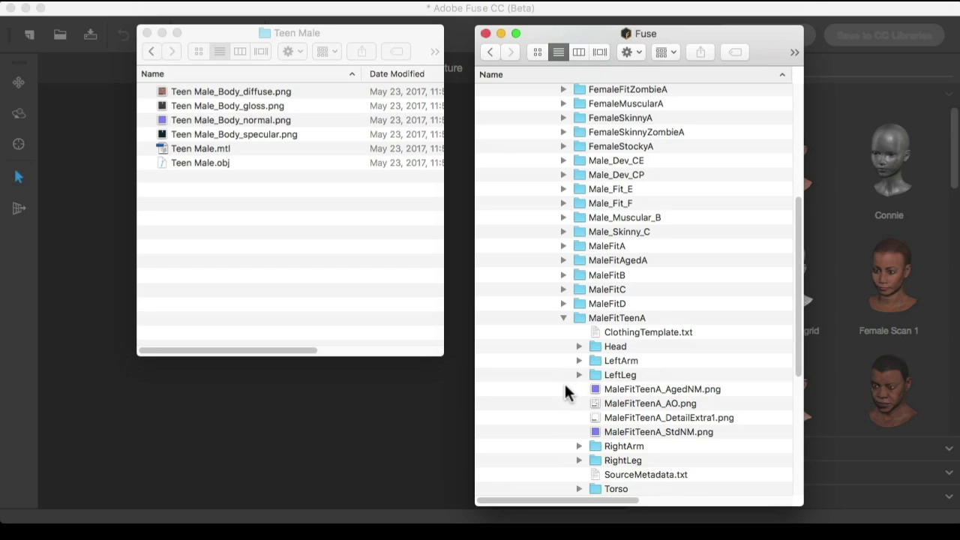
drag(551, 384, 224, 216)
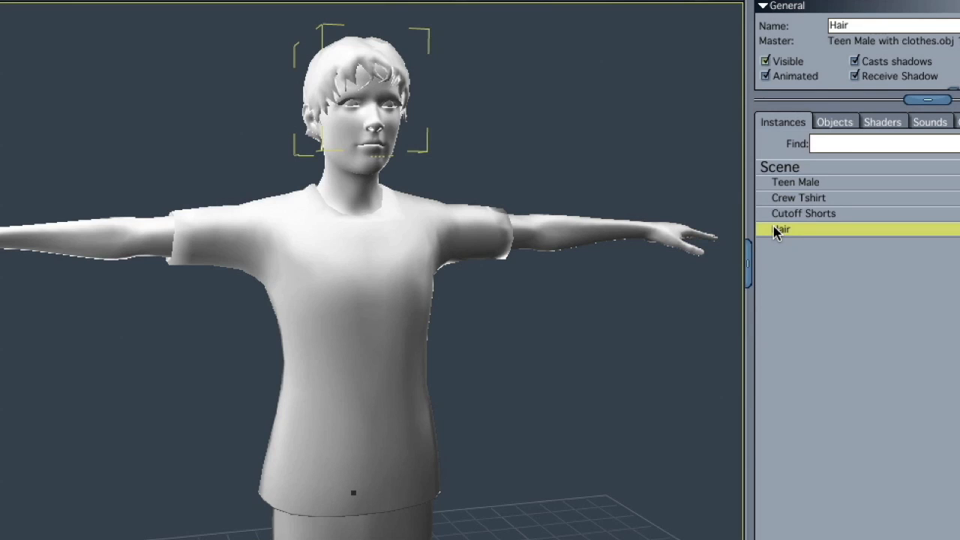
- Hide the Hair and Crew Tshirt objects in the 3D scene of the clothed Teen Male model
click(765, 62)
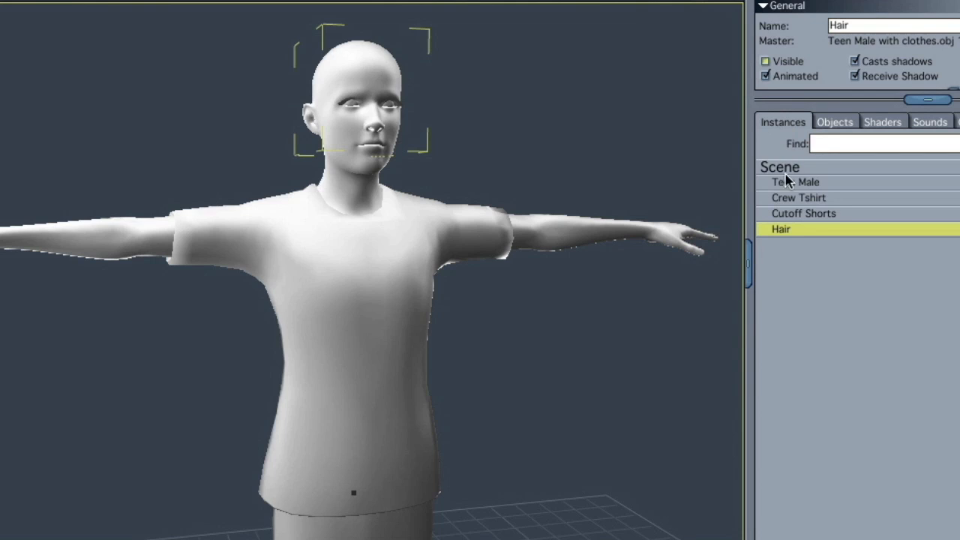
click(793, 201)
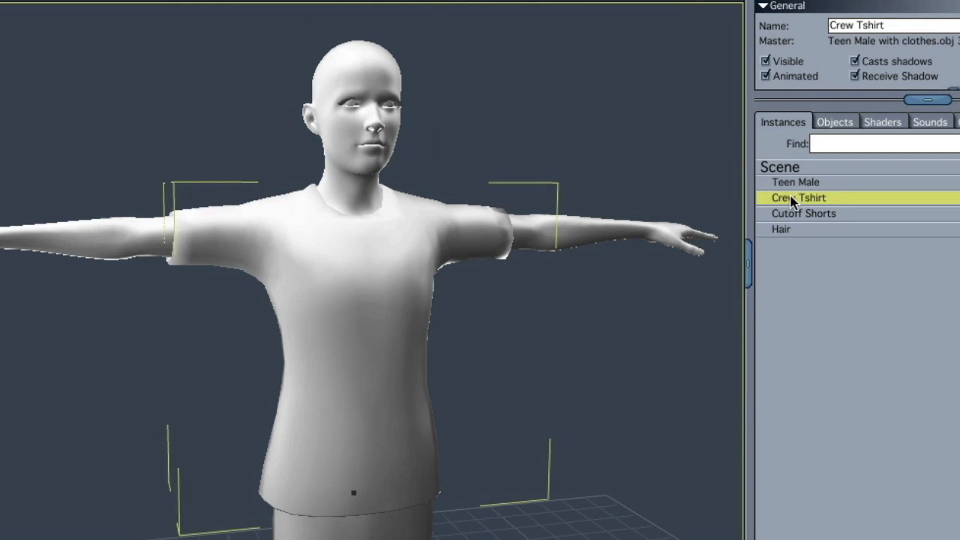
click(783, 63)
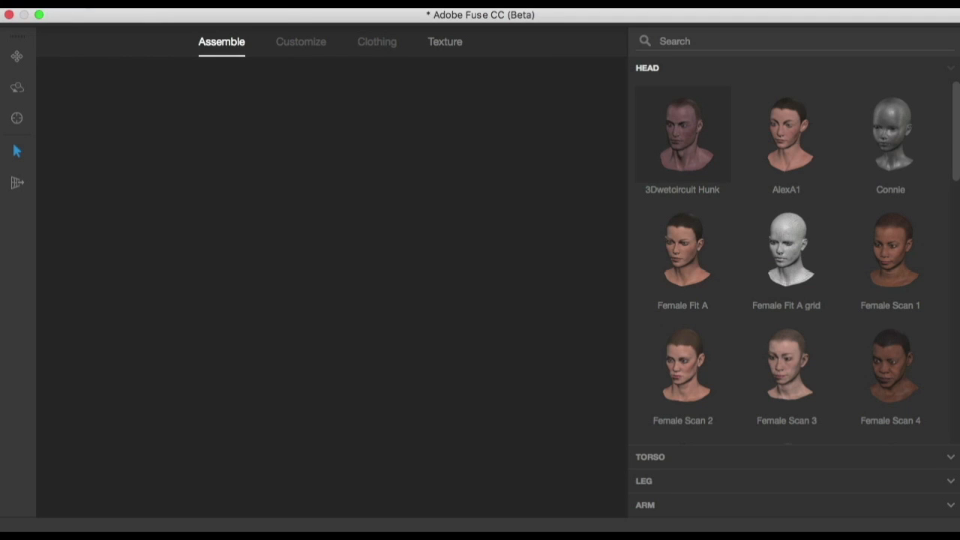
- Start a character import and load the exported Teen Male OBJ as its mesh file
click(90, 1)
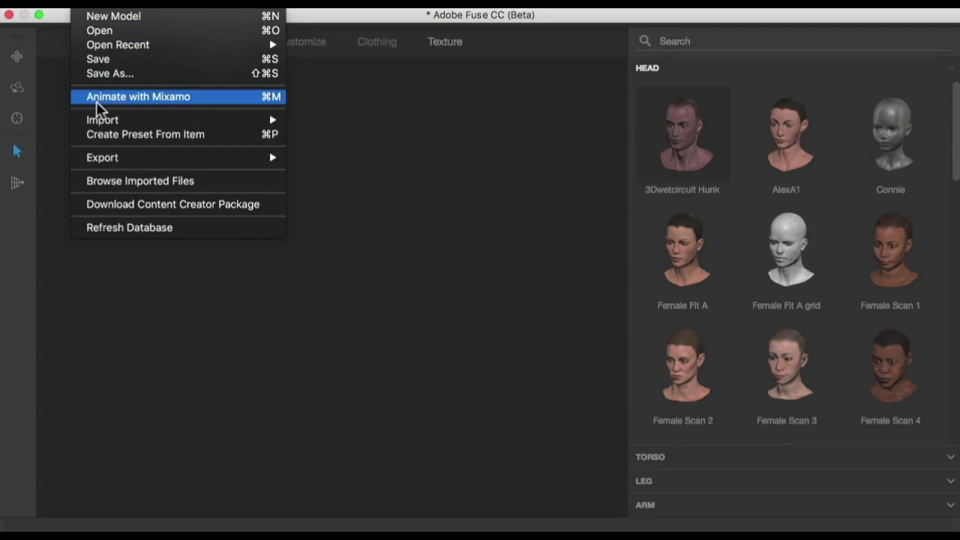
mouse_move(97, 120)
click(319, 135)
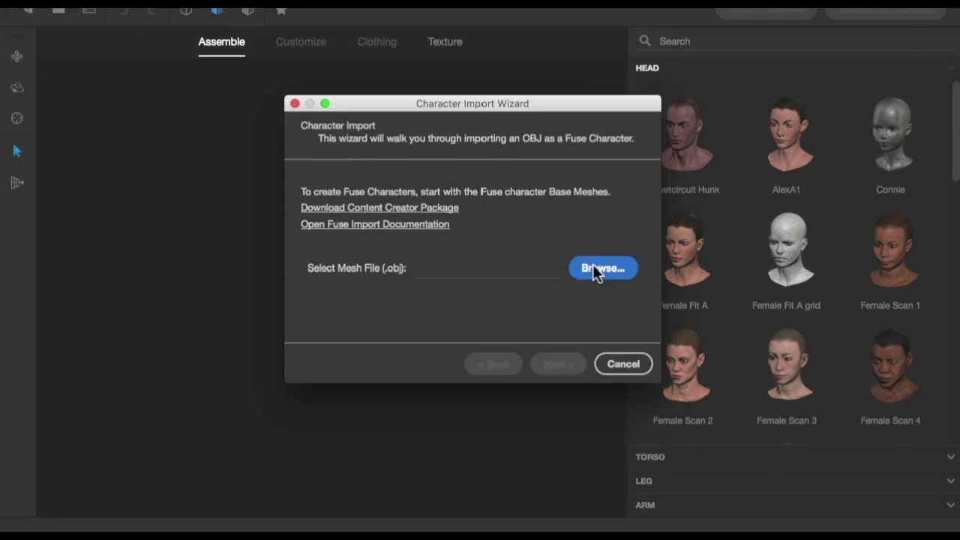
click(593, 267)
click(843, 452)
click(553, 362)
- Fill in the imported character's information, entering Male, and continue to its texture files
click(634, 241)
click(540, 276)
click(399, 366)
text(Male)
click(559, 414)
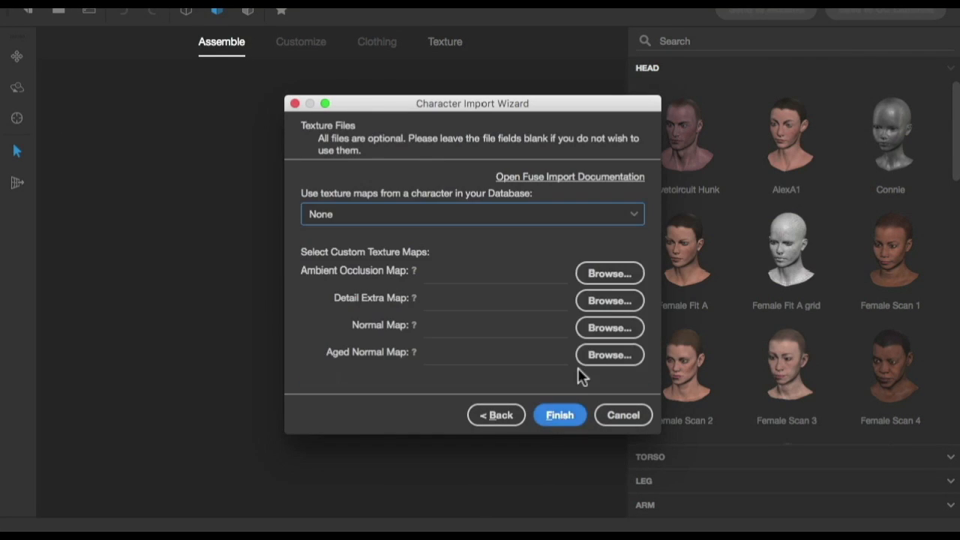
- Assign the MaleFitTeenA AO, DetailExtra1, StdNM and AgedNM PNGs to their matching texture maps and finish the character import
click(609, 274)
click(555, 215)
click(829, 431)
click(609, 301)
click(570, 229)
click(830, 432)
click(609, 327)
click(586, 244)
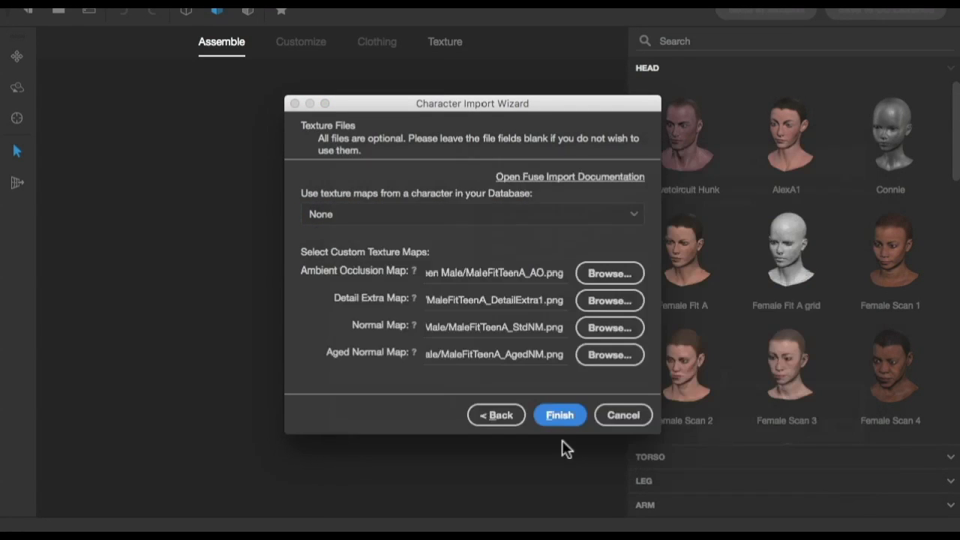
click(556, 420)
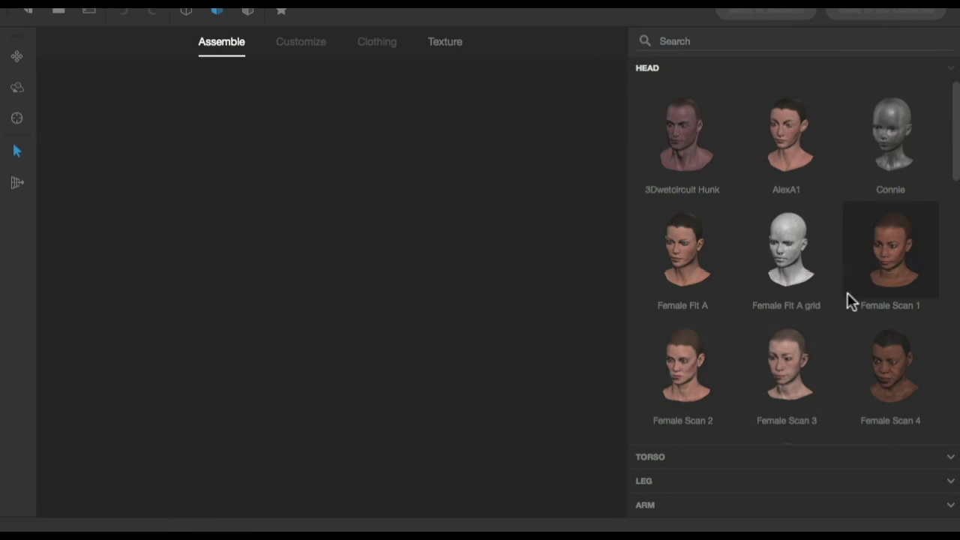
- Load the imported Teen Male character from the head library
scroll(863, 294, down, 10)
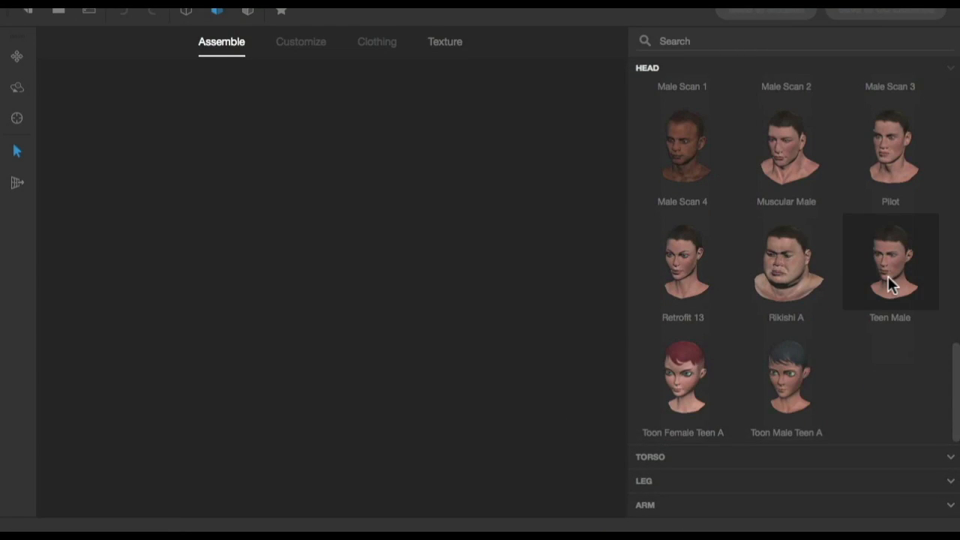
right_click(888, 276)
click(901, 287)
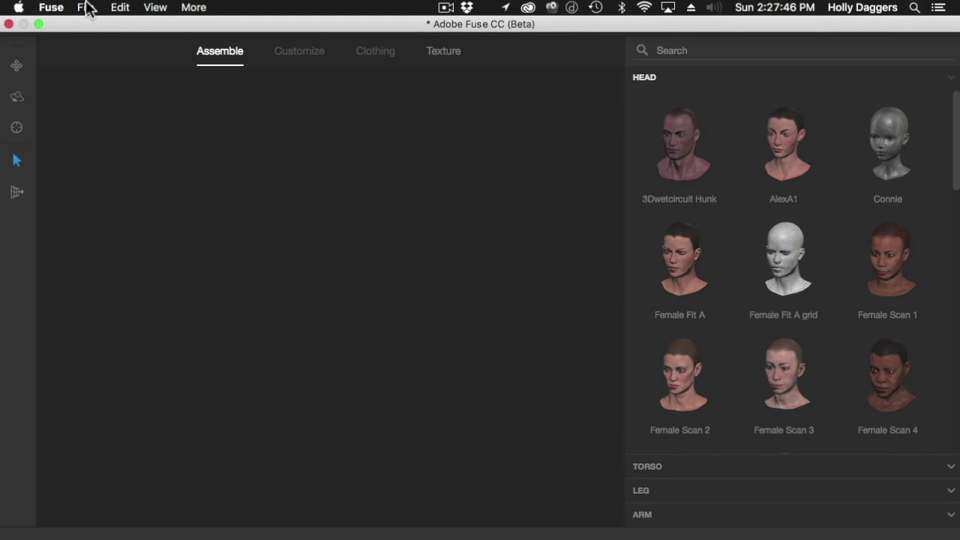
- Start a clothing import with Bottom_MaleFitA_CutoffShorts.obj from the clothing folder as the mesh file
click(86, 7)
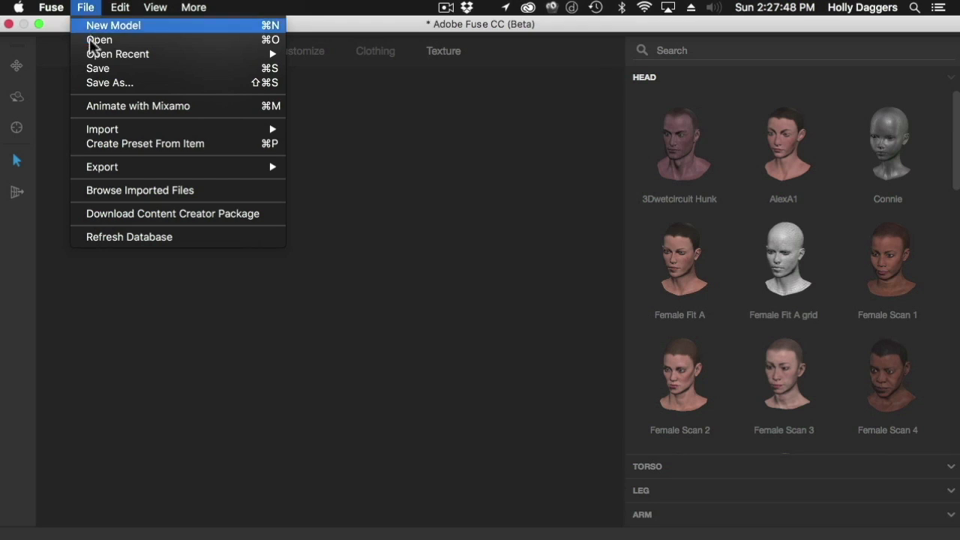
mouse_move(93, 130)
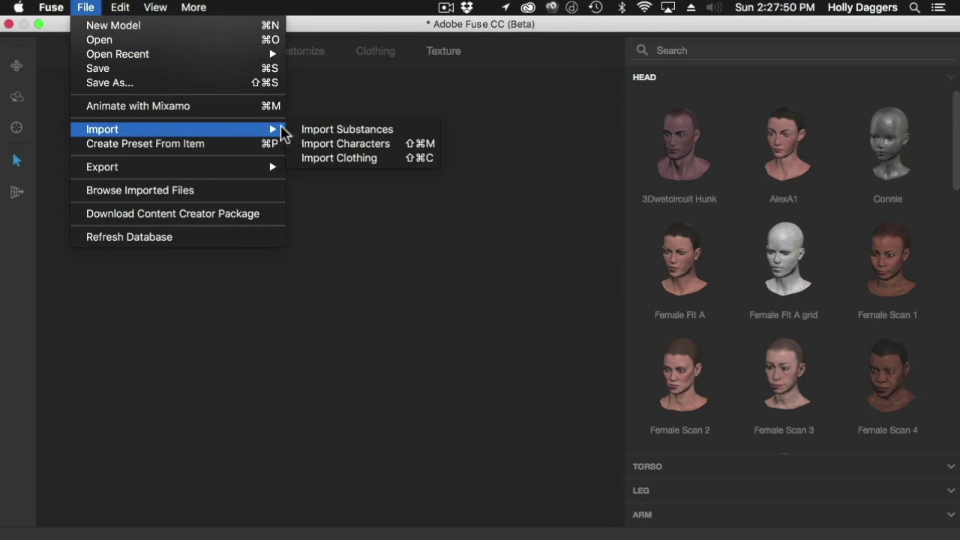
click(387, 163)
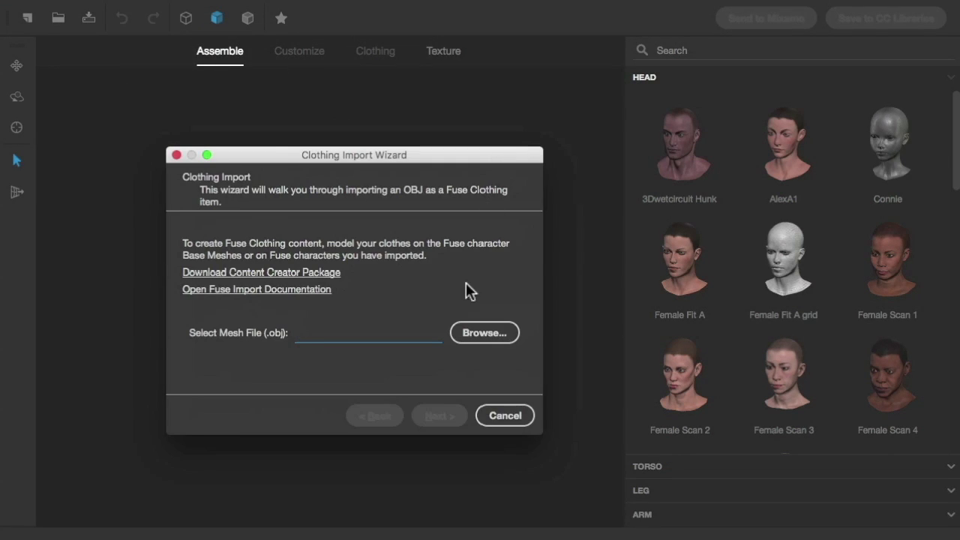
click(472, 335)
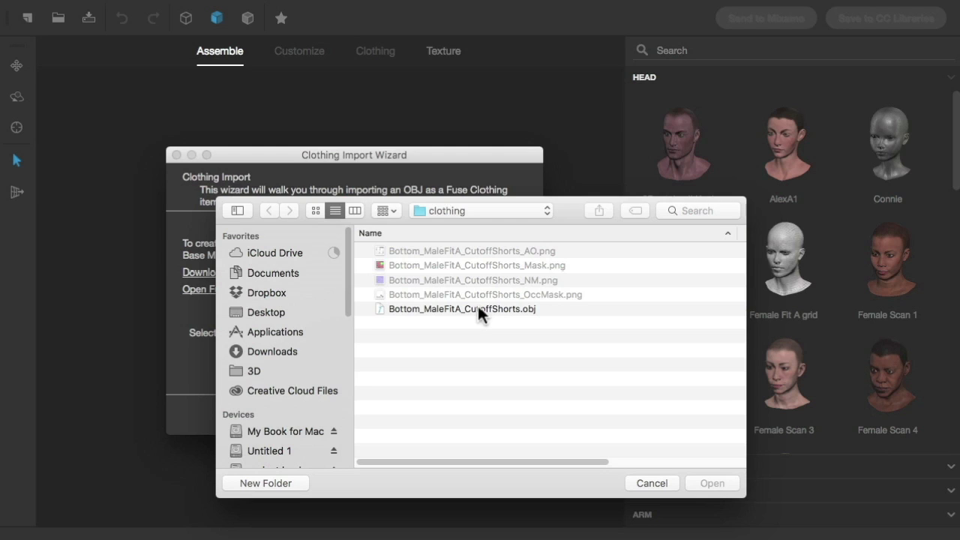
click(478, 308)
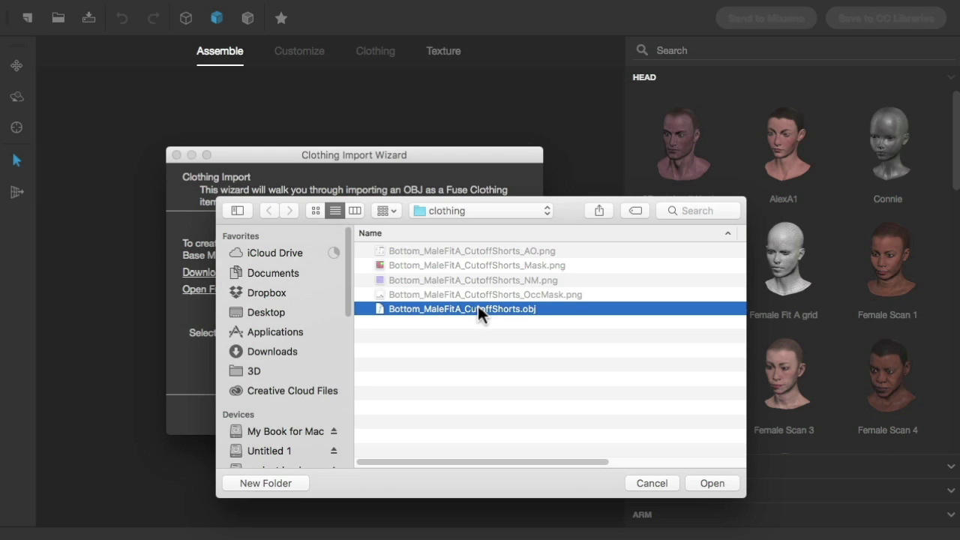
double_click(478, 308)
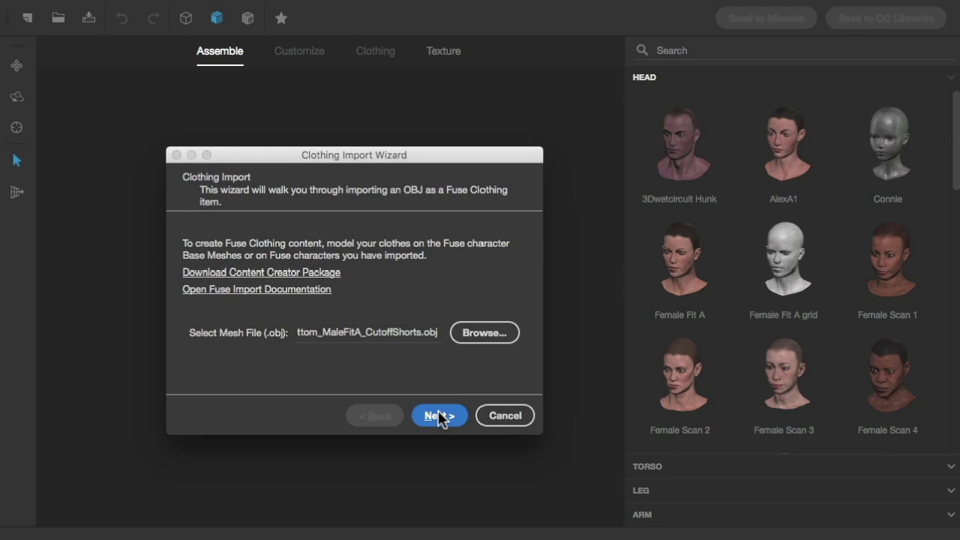
click(440, 416)
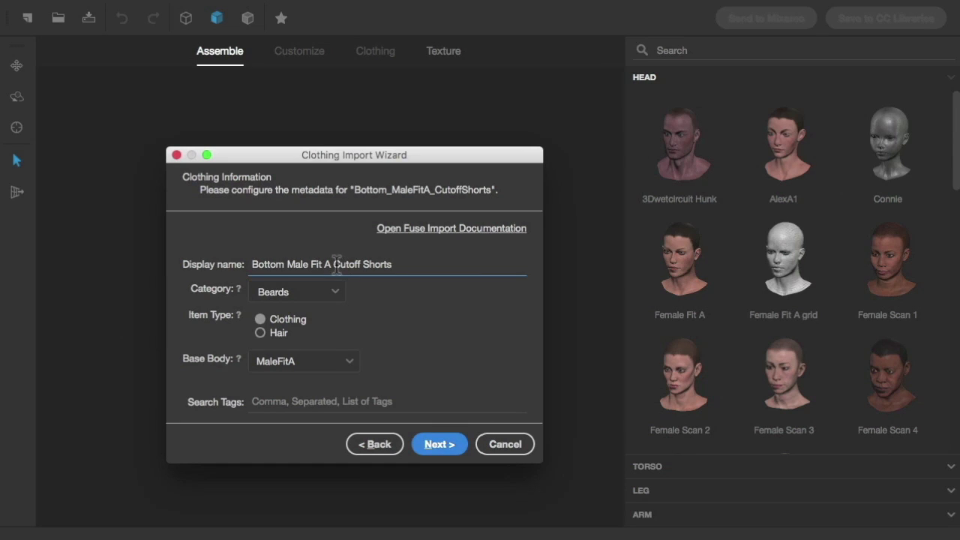
- Shorten the clothing item's display name to Cutoff Shorts and set its category to Bottoms
drag(334, 264, 242, 264)
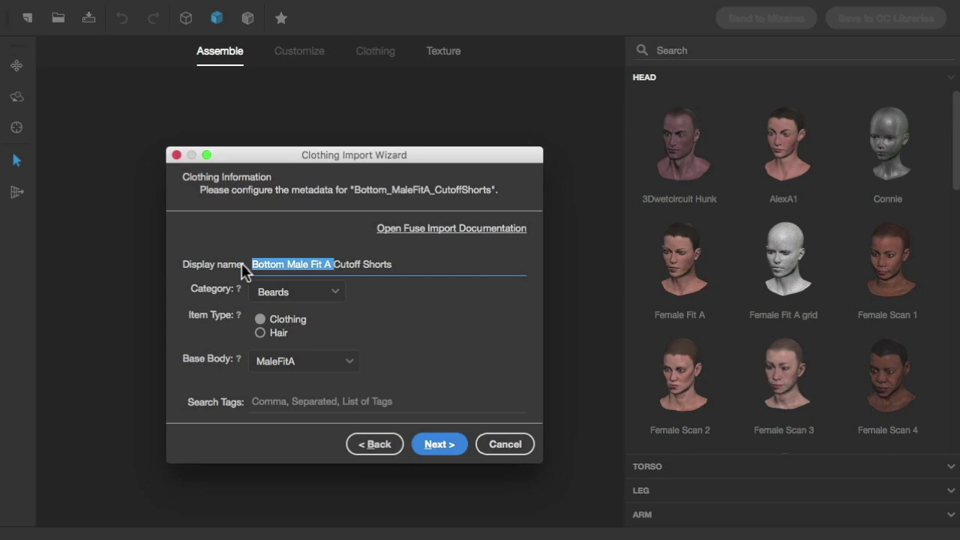
key(BackSpace)
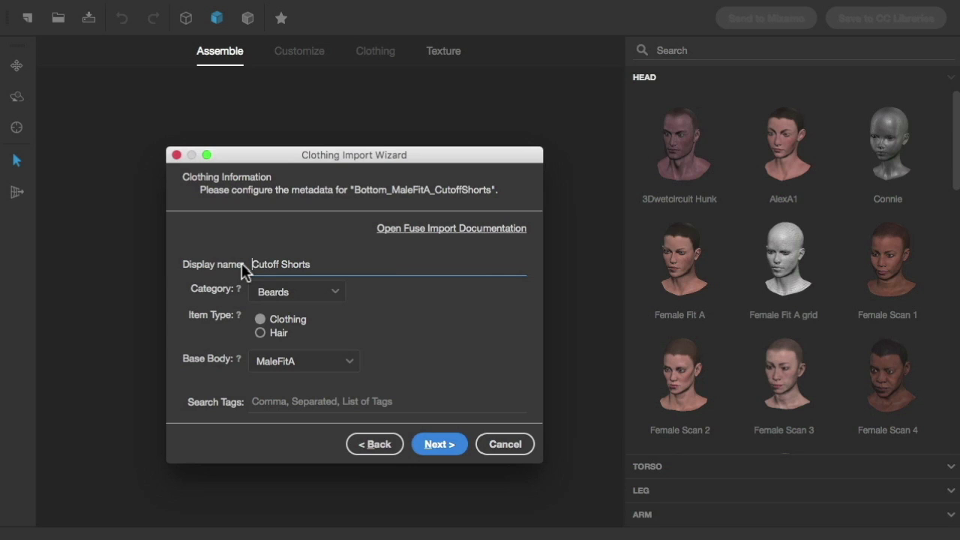
click(332, 264)
click(335, 293)
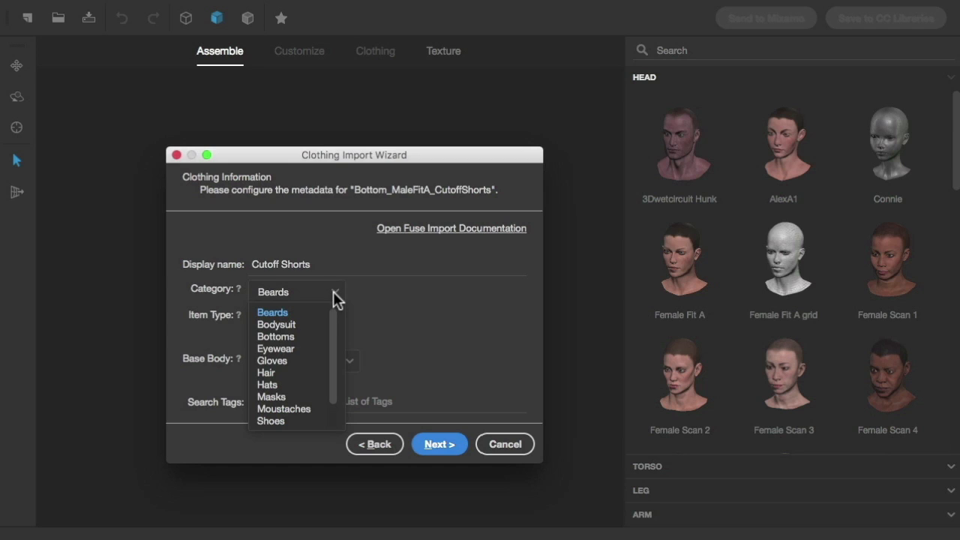
click(284, 337)
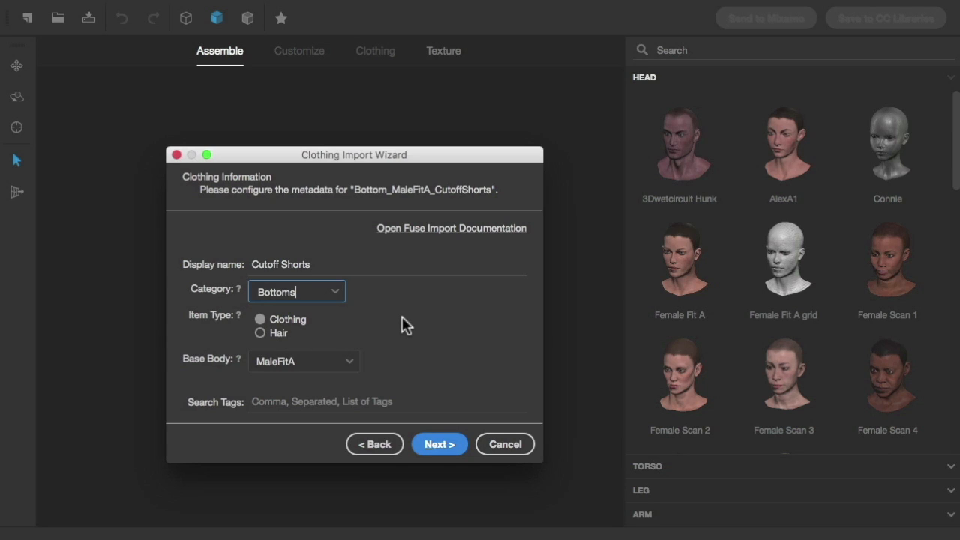
- Keep the item type as Clothing, set the base body to TeenMale and the search tag to Mixamo, and continue to the texture files
click(296, 321)
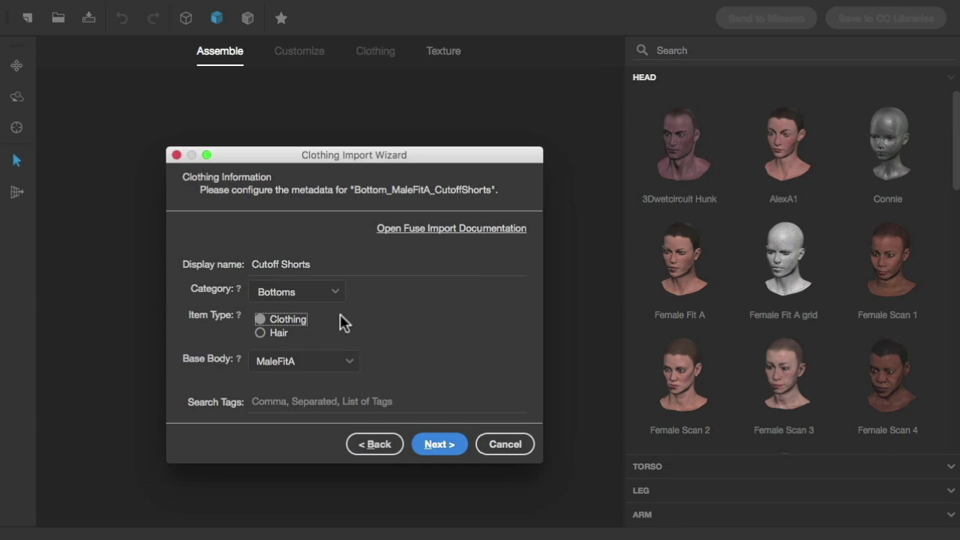
click(347, 364)
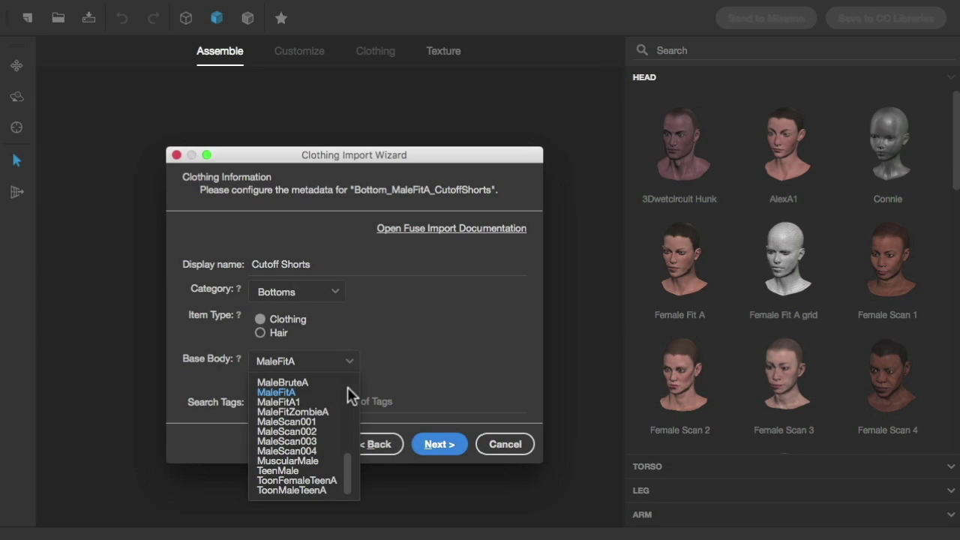
click(318, 471)
click(310, 395)
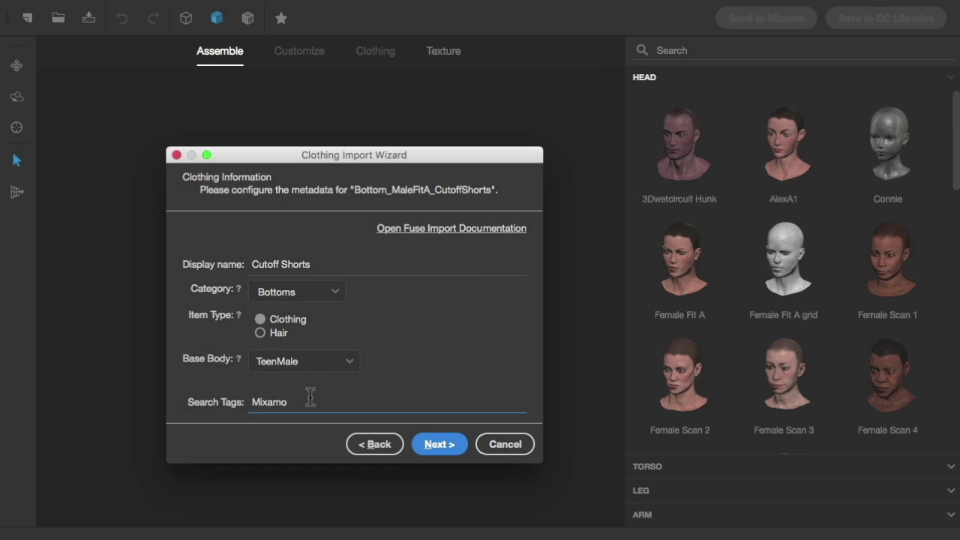
click(444, 445)
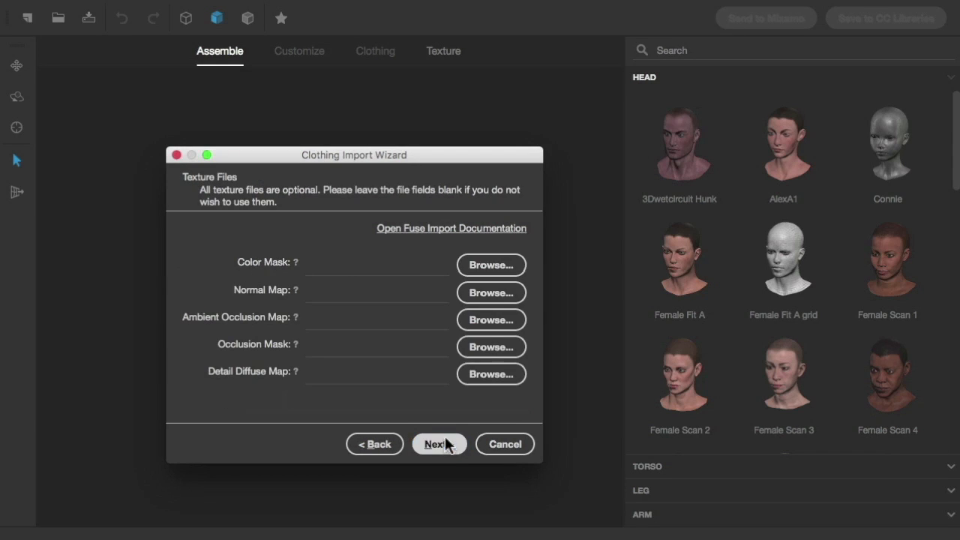
- Assign Bottom_MaleFitA_CutoffShorts_Mask.png as the color mask and Bottom_MaleFitA_CutoffShorts_NM.png as the normal map
click(496, 263)
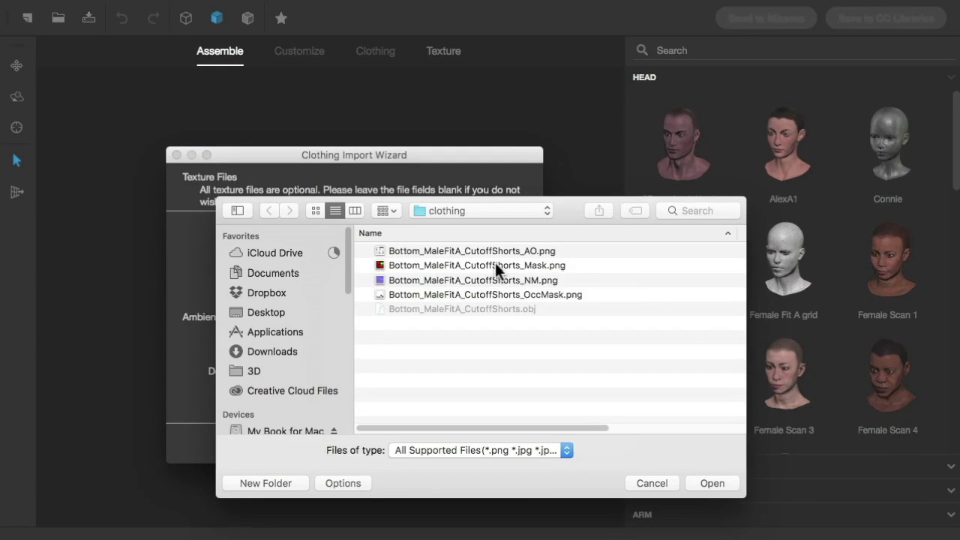
double_click(495, 266)
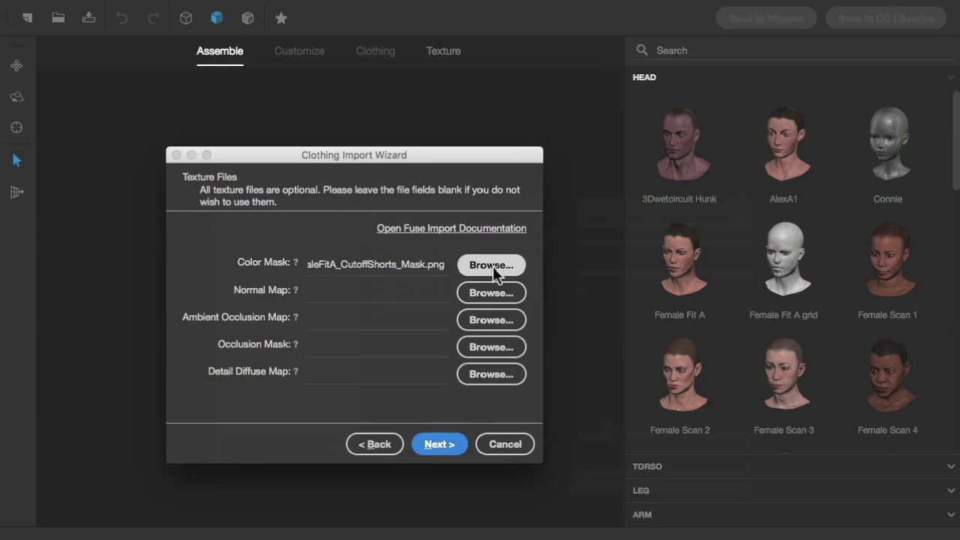
click(492, 293)
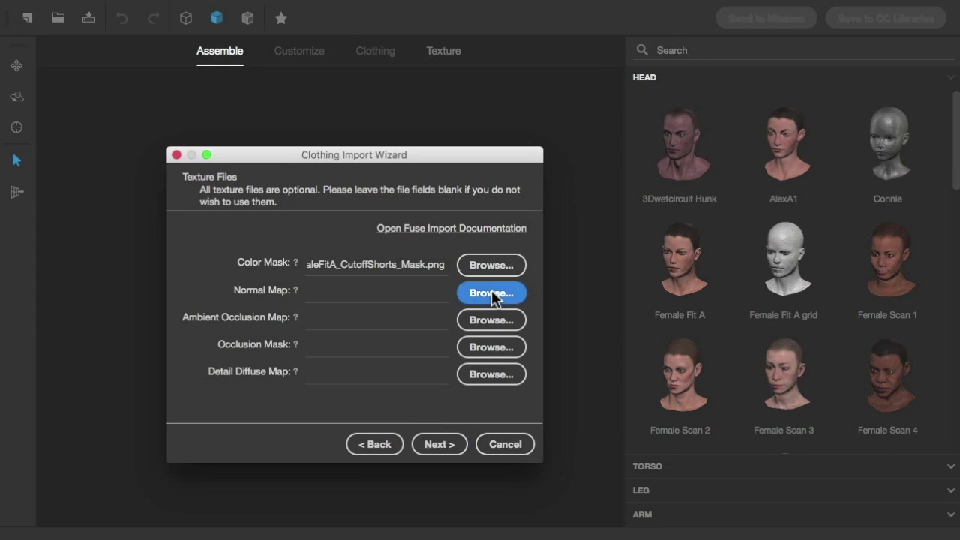
double_click(476, 279)
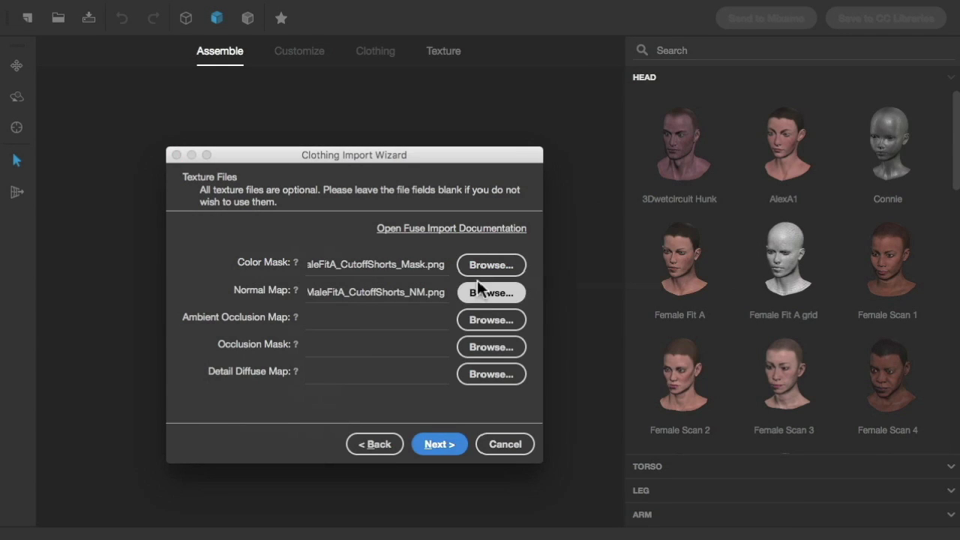
- Assign the CutoffShorts_AO.png file as the ambient occlusion map and CutoffShorts_OccMask.png as the occlusion mask, and continue to the mask information
click(480, 320)
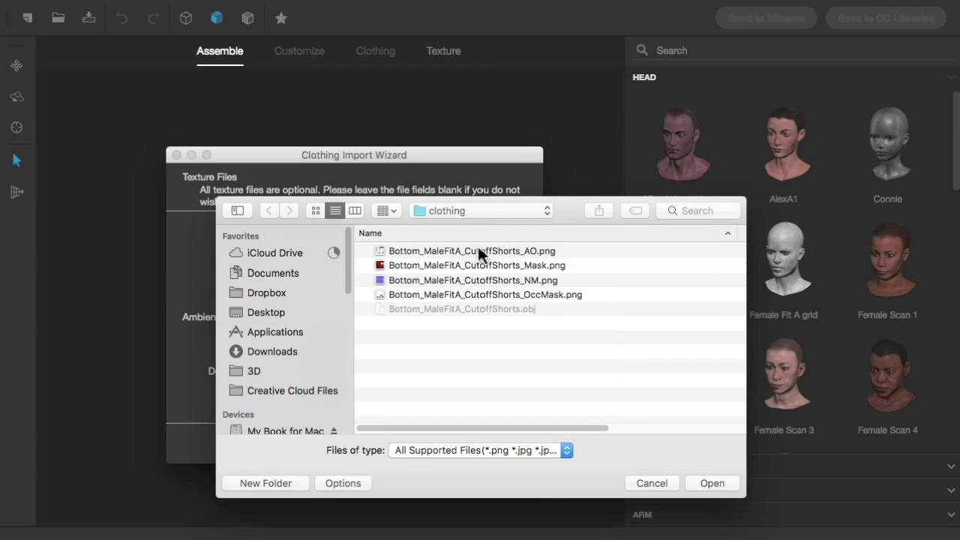
double_click(478, 249)
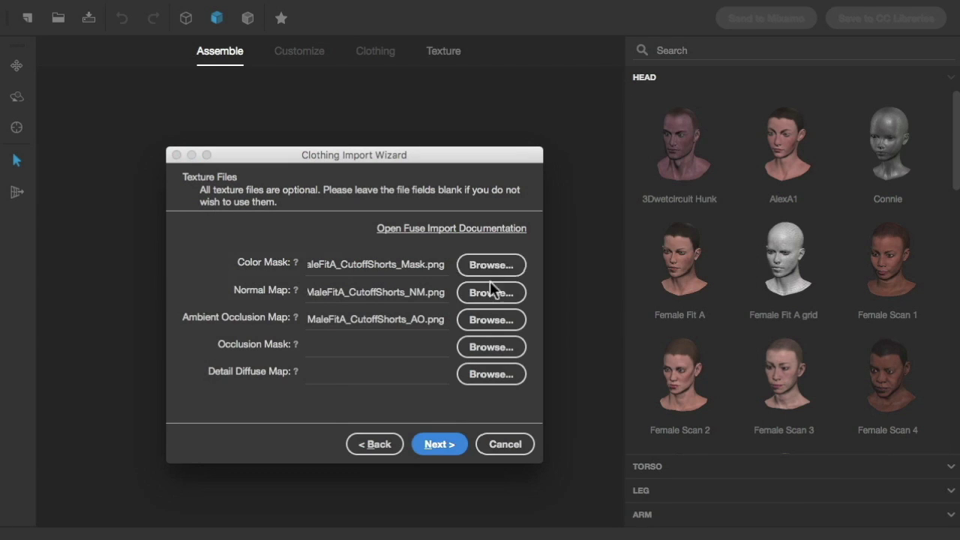
click(489, 346)
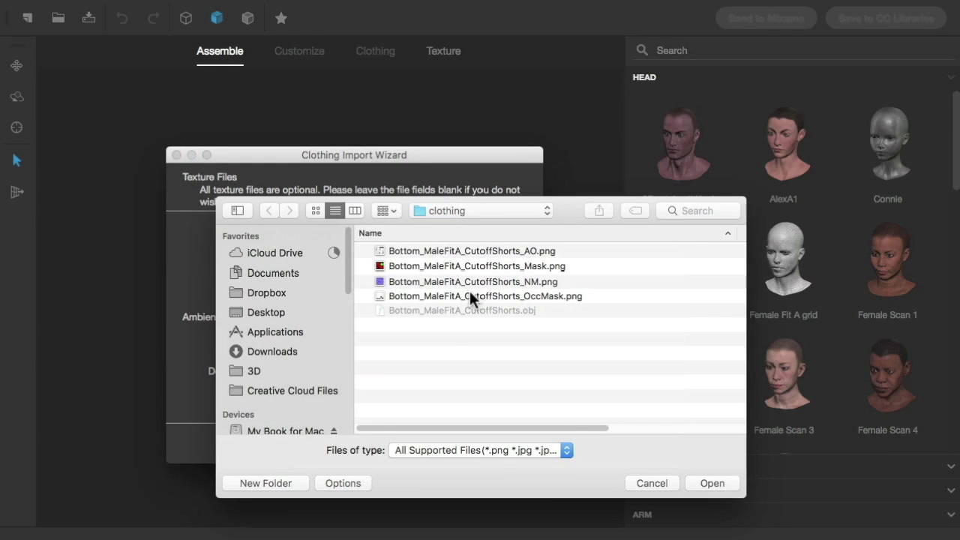
double_click(469, 295)
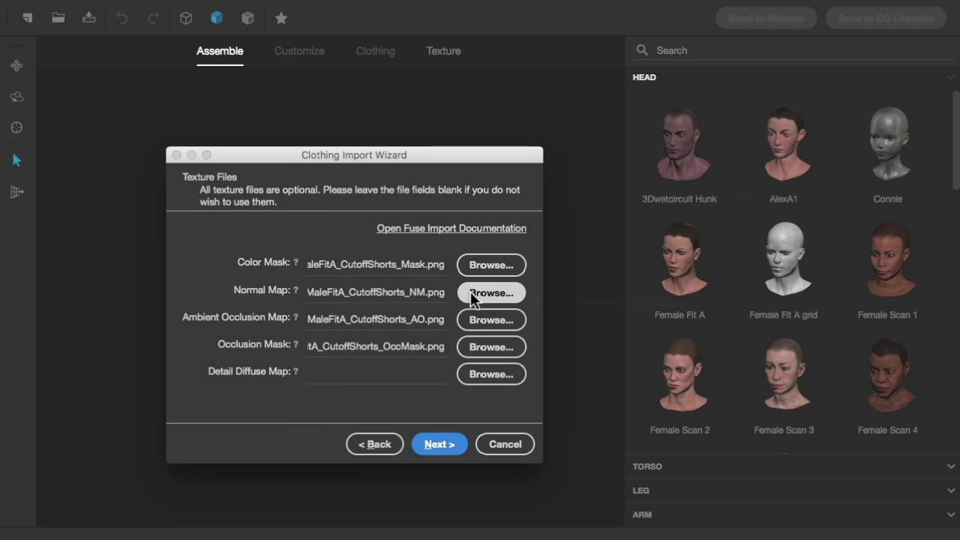
click(438, 445)
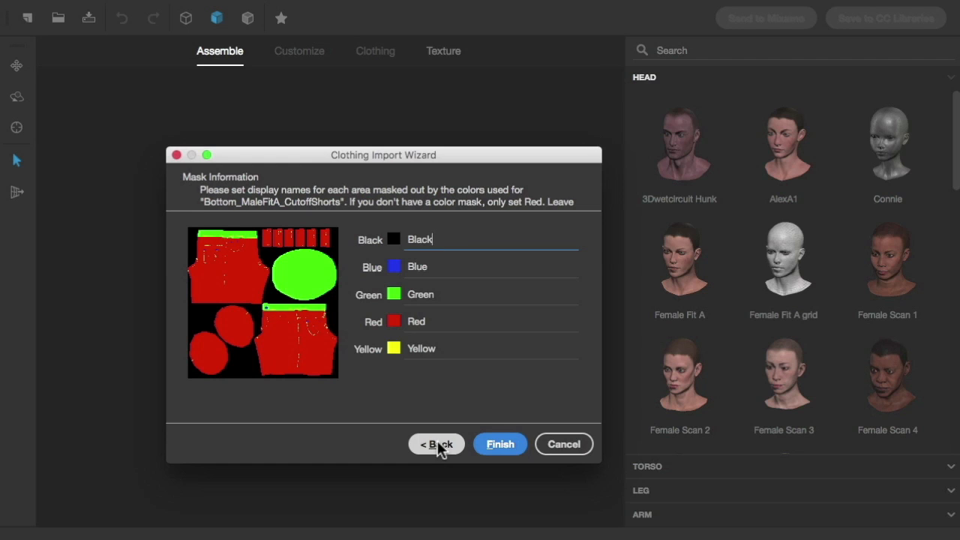
- Clear the black mask area's name, and name the blue area Snap and the green area Waistband
drag(450, 239, 369, 242)
key(BackSpace)
key(Tab)
text(Snap)
key(Tab)
text(Wai)
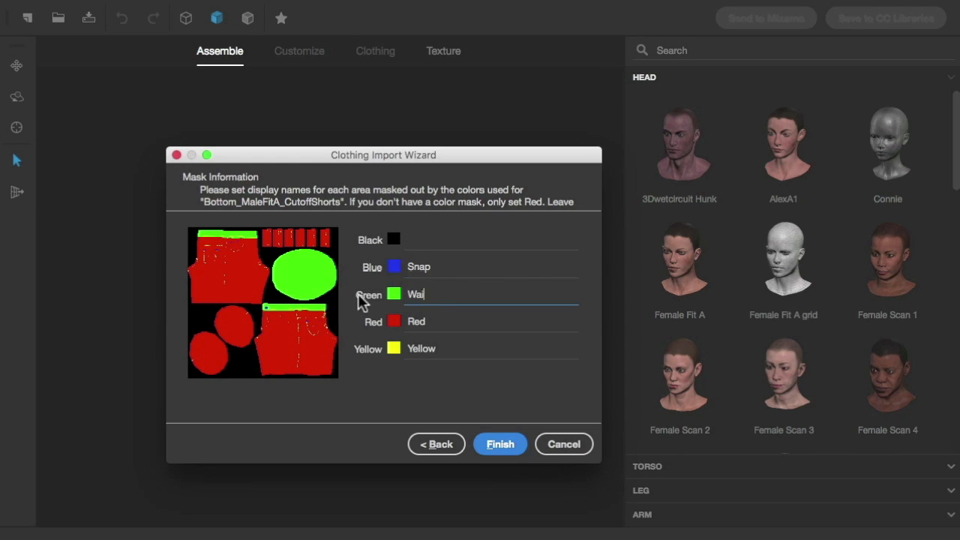
text(stband)
- Name the red mask area Shorts and the yellow area Trim, and finish the clothing import
key(Tab)
text(Shorts)
key(Tab)
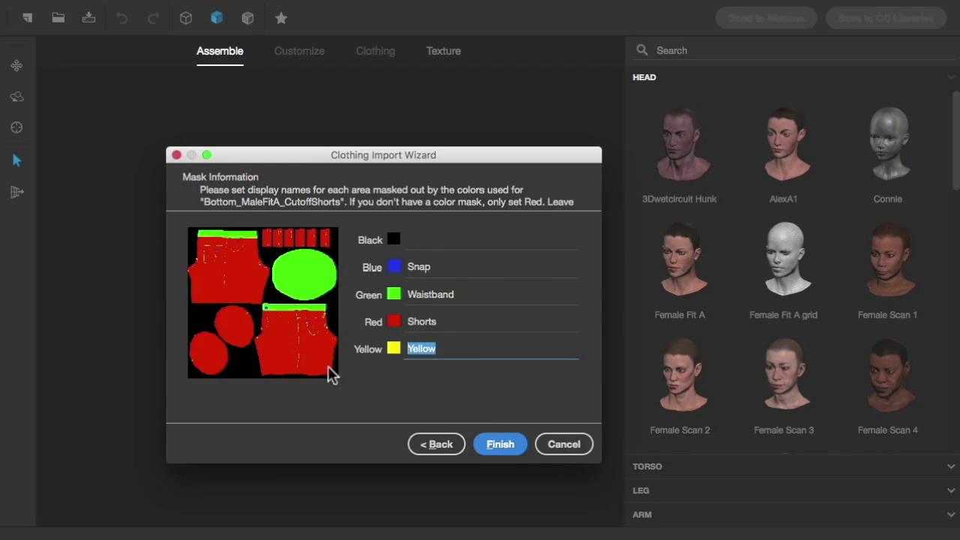
text(Trim)
click(501, 445)
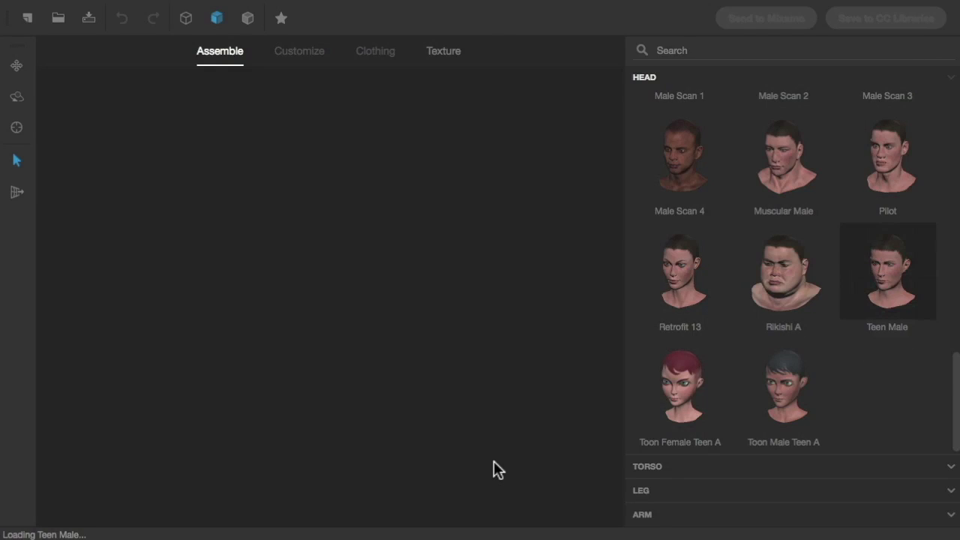
- Dress the character in the imported Cutoff Shorts from the bottoms clothing category
click(381, 55)
click(655, 273)
drag(956, 136, 956, 179)
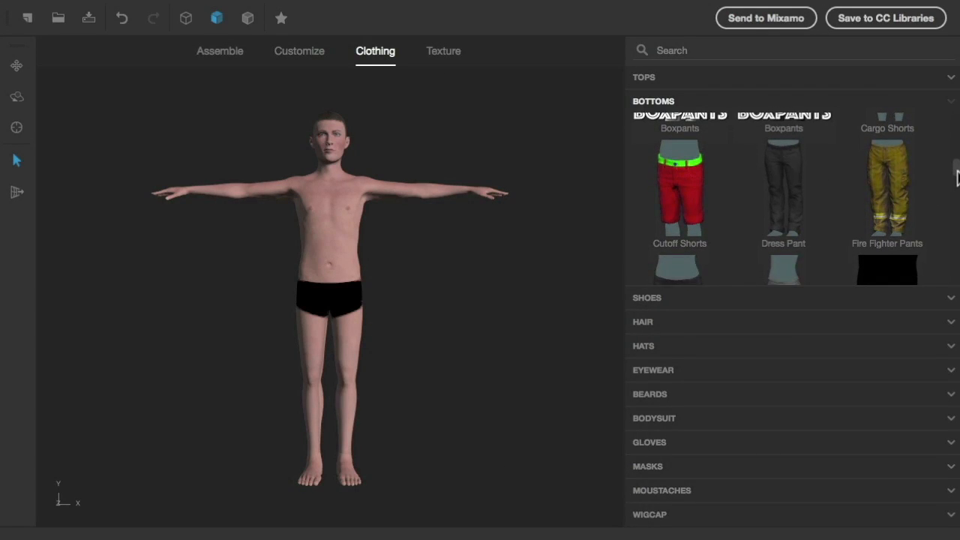
click(685, 192)
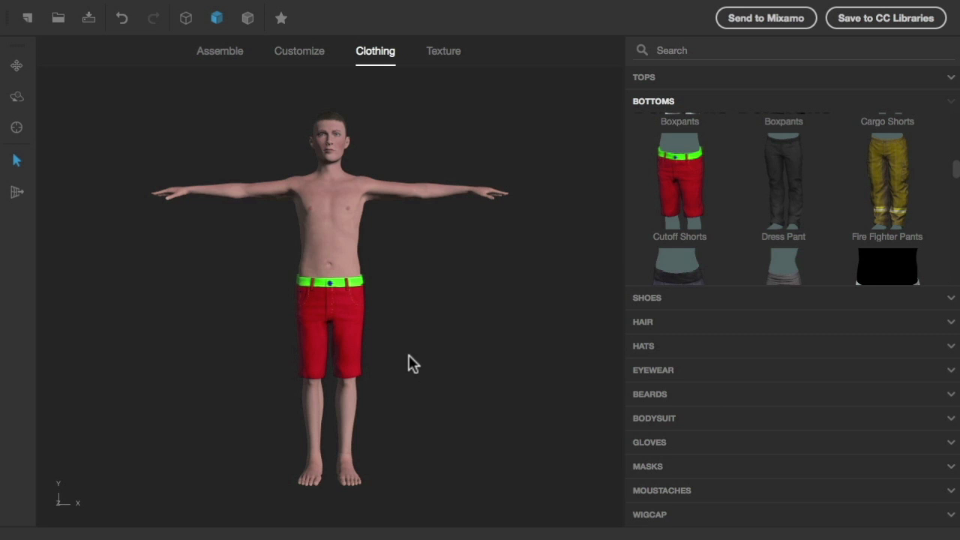
- Apply the Hawaiian material to the Shorts area and solid yellow to the Waistband
scroll(411, 363, up, 5)
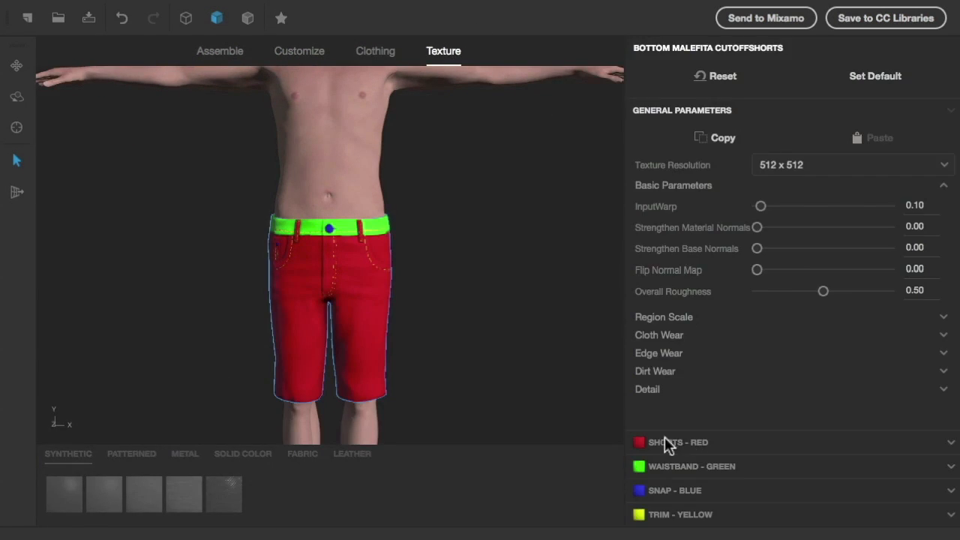
click(665, 456)
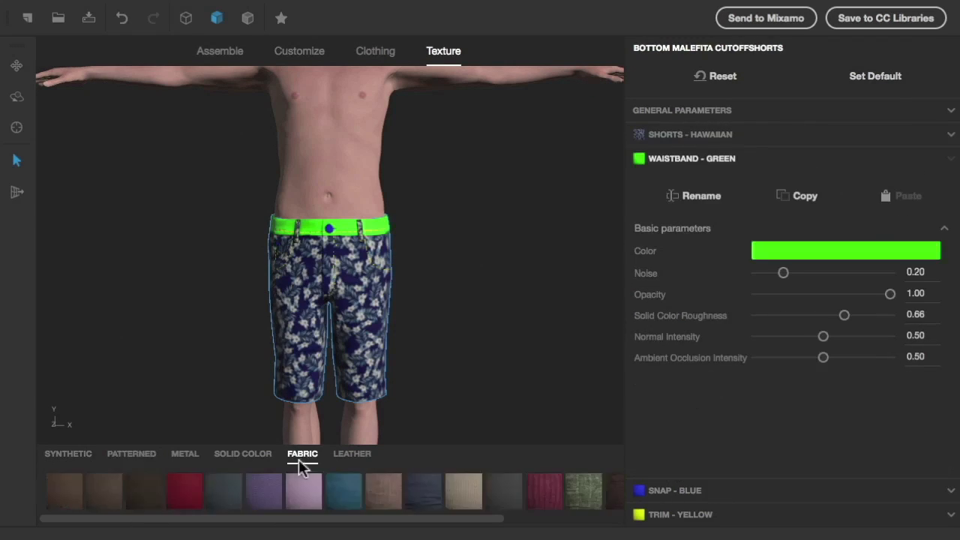
click(242, 454)
click(459, 497)
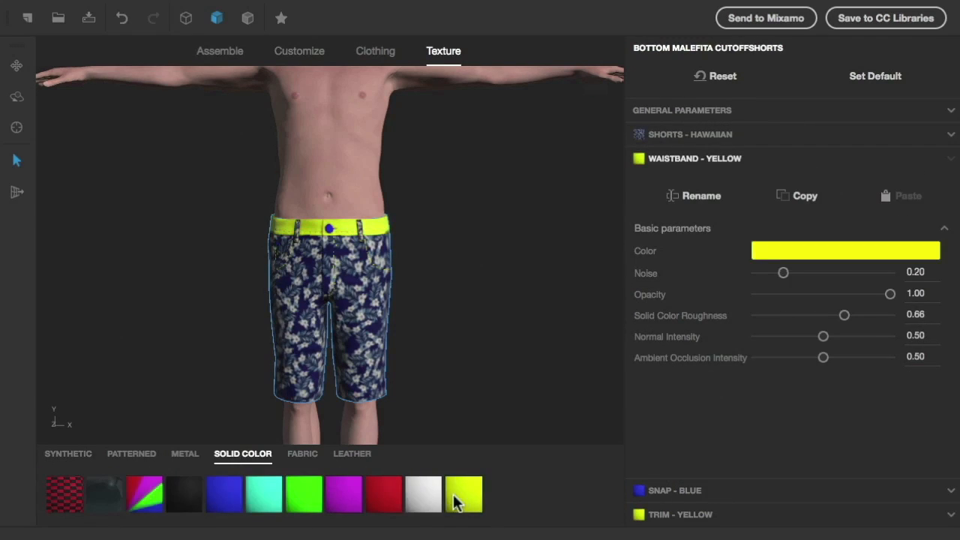
- Apply the Standard Metal Floor material to the Snap and solid black to the Trim
click(638, 515)
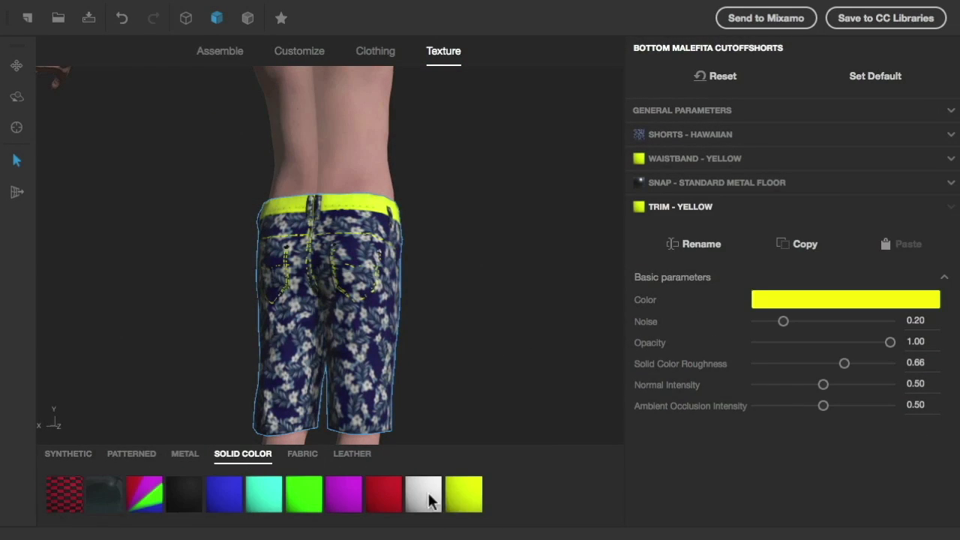
click(429, 500)
click(266, 498)
click(187, 494)
- Change the Waistband's material to solid cyan
drag(450, 380, 163, 375)
click(675, 159)
click(266, 499)
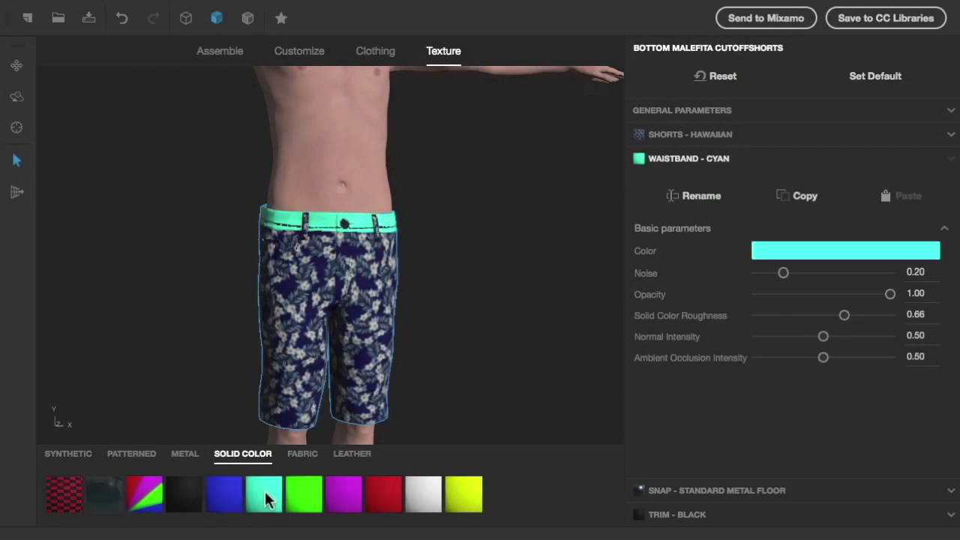
click(303, 453)
click(131, 454)
drag(126, 518, 551, 518)
drag(218, 343, 542, 376)
click(682, 110)
click(690, 465)
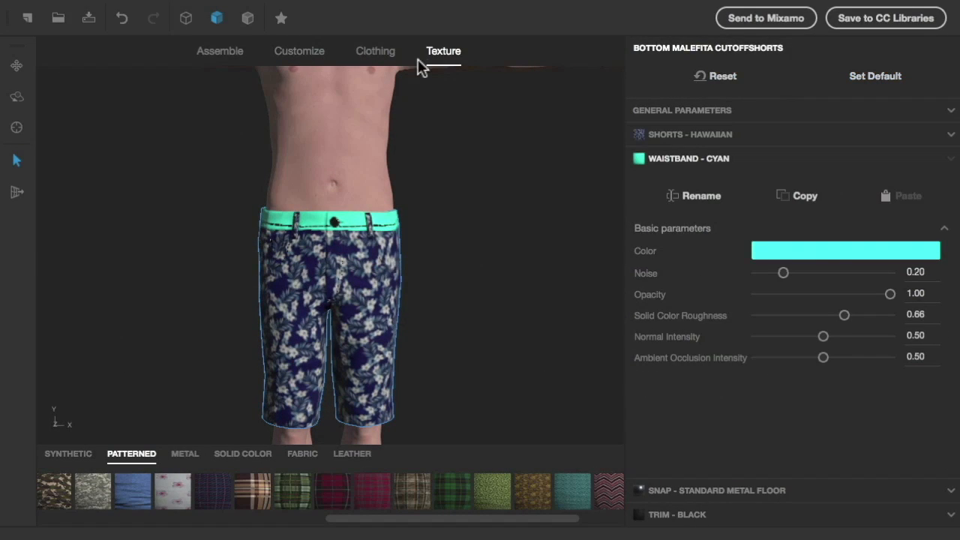
- Edit the Cutoff Shorts item in the bottoms category and open the subsubstance names of its texture maps
click(372, 54)
click(667, 276)
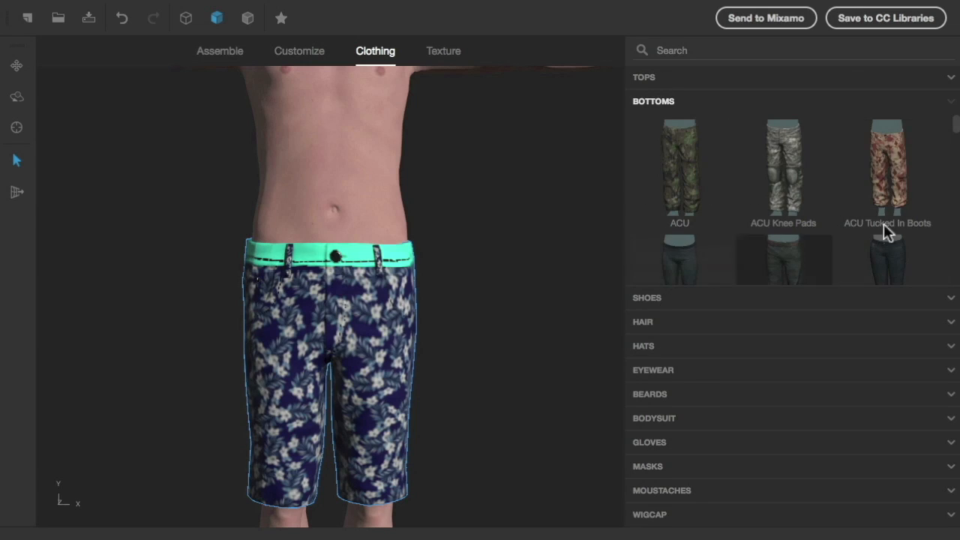
drag(955, 126, 957, 169)
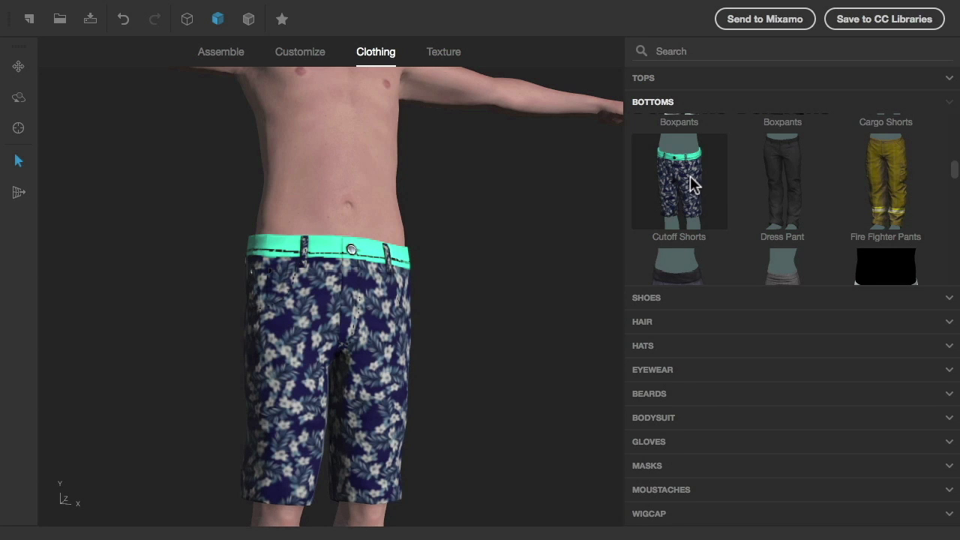
right_click(692, 184)
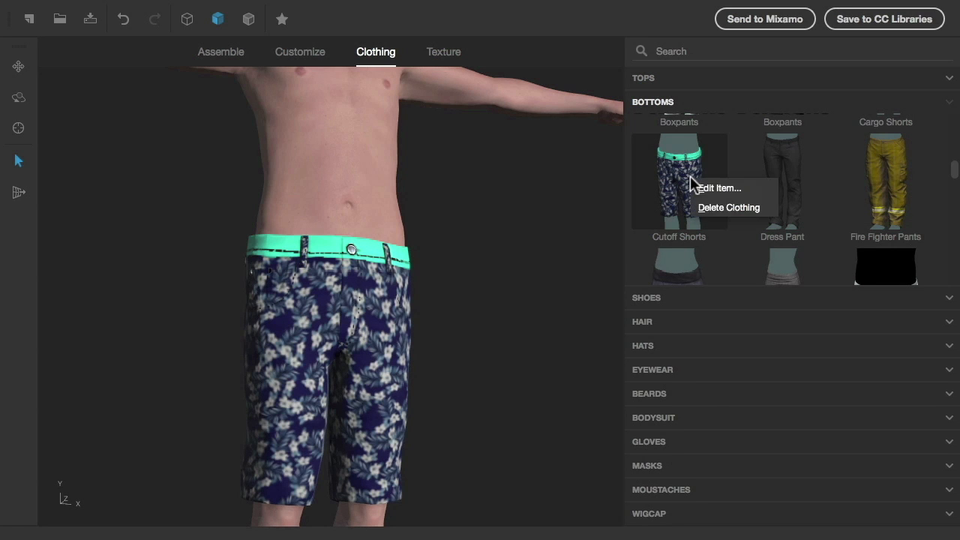
click(737, 188)
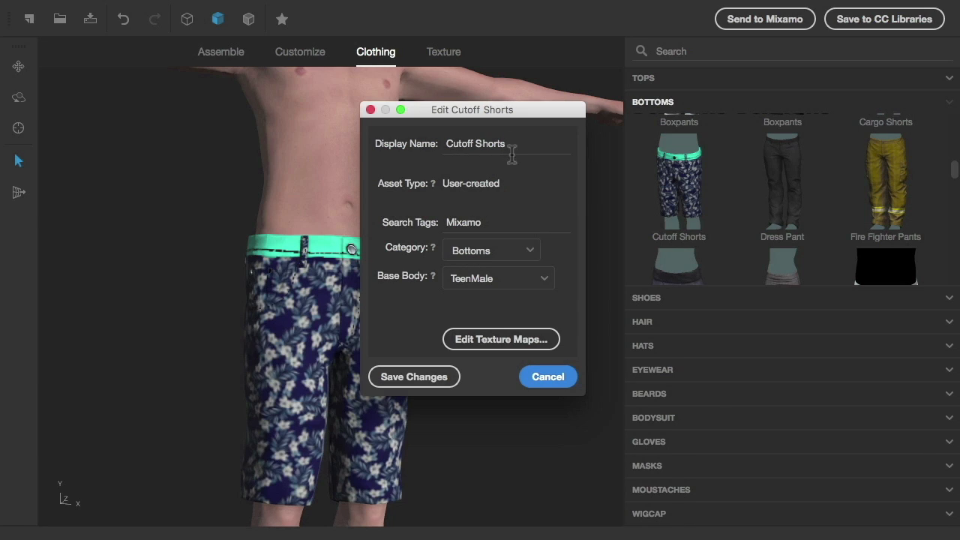
click(478, 338)
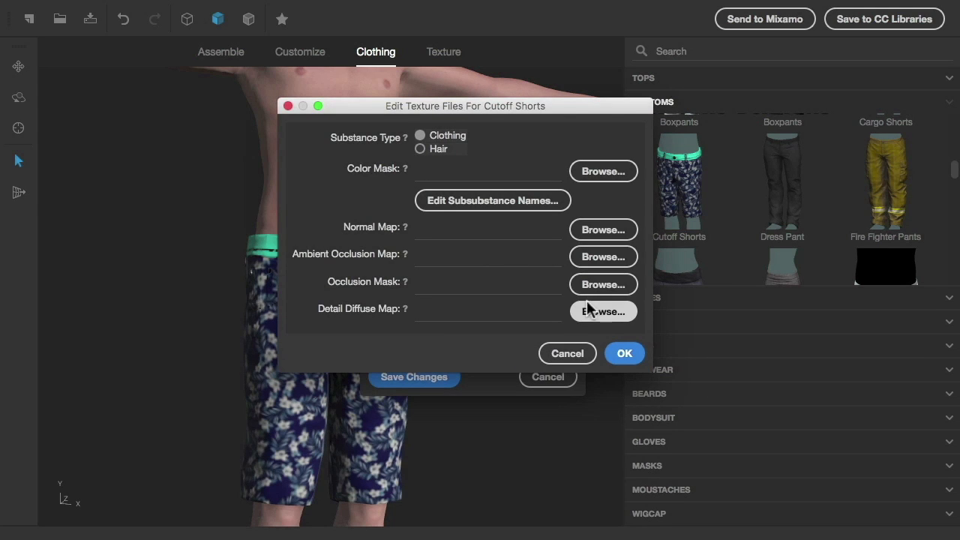
click(523, 209)
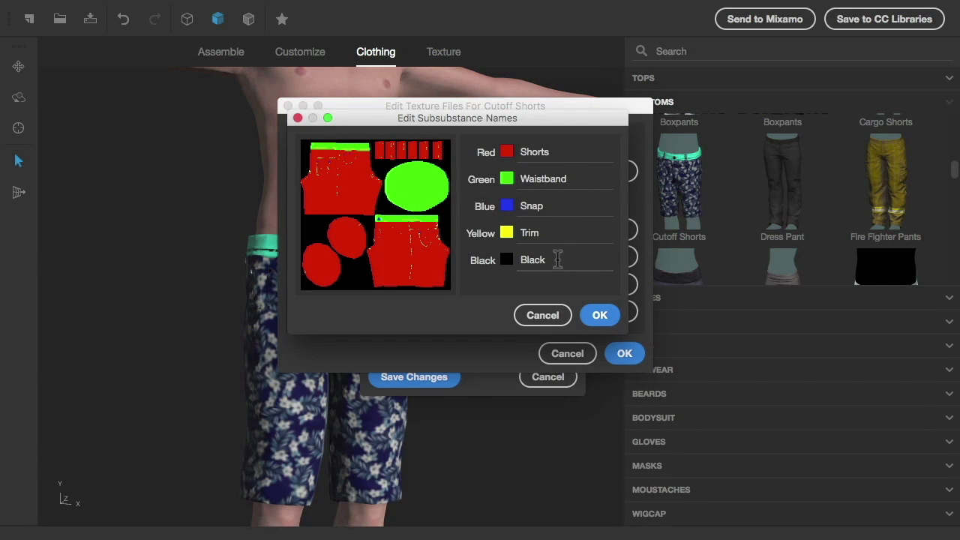
- Name the blue area Metal and the yellow area Stiching, clear the black area's name, and accept the new names
double_click(555, 205)
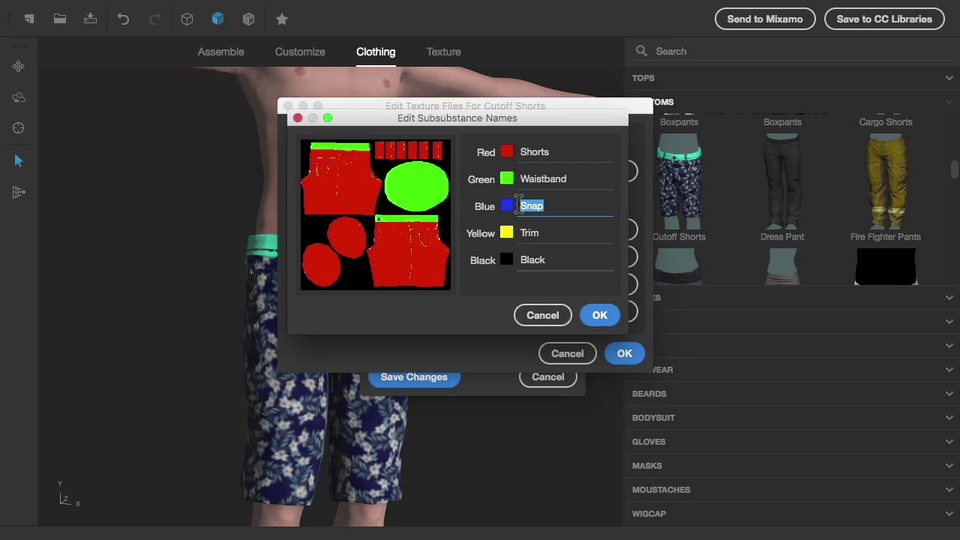
text(Metal)
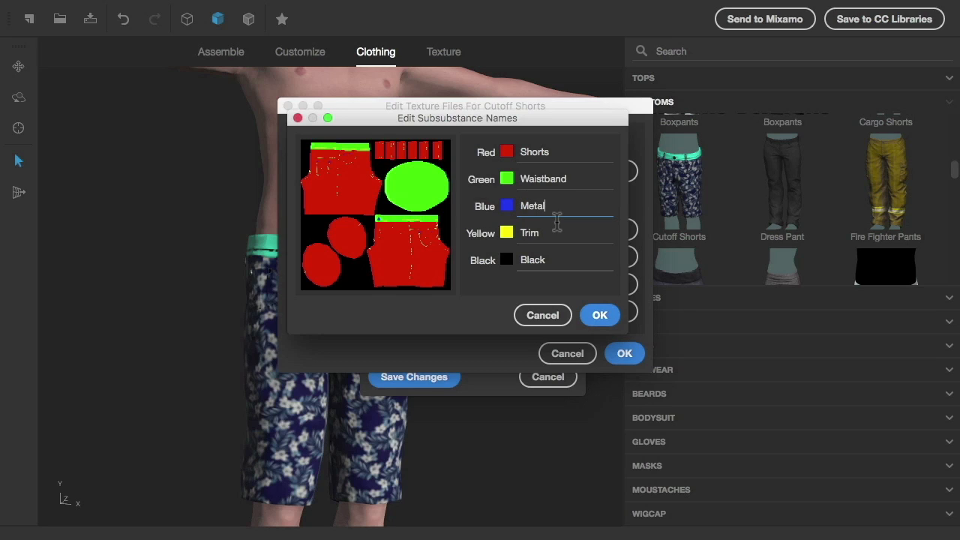
key(Tab)
text(St)
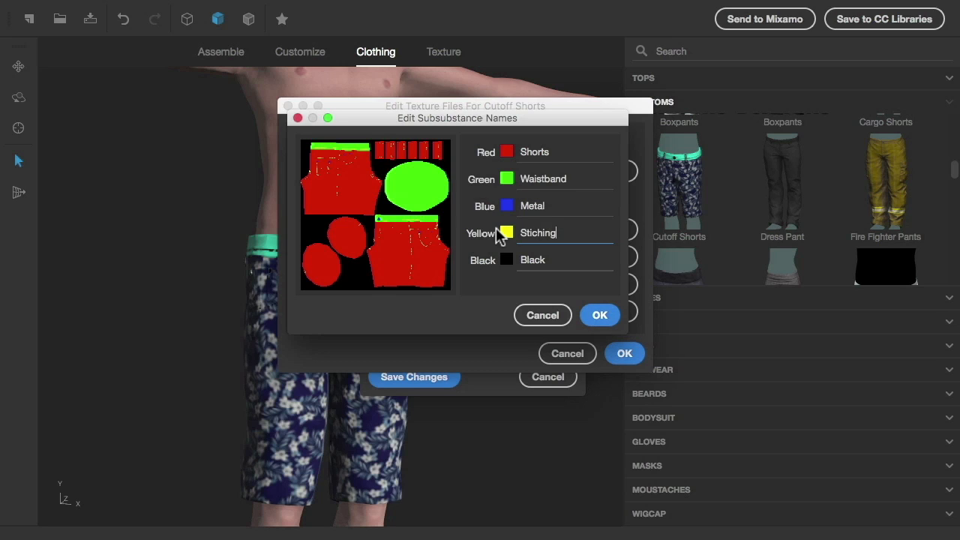
double_click(553, 260)
key(BackSpace)
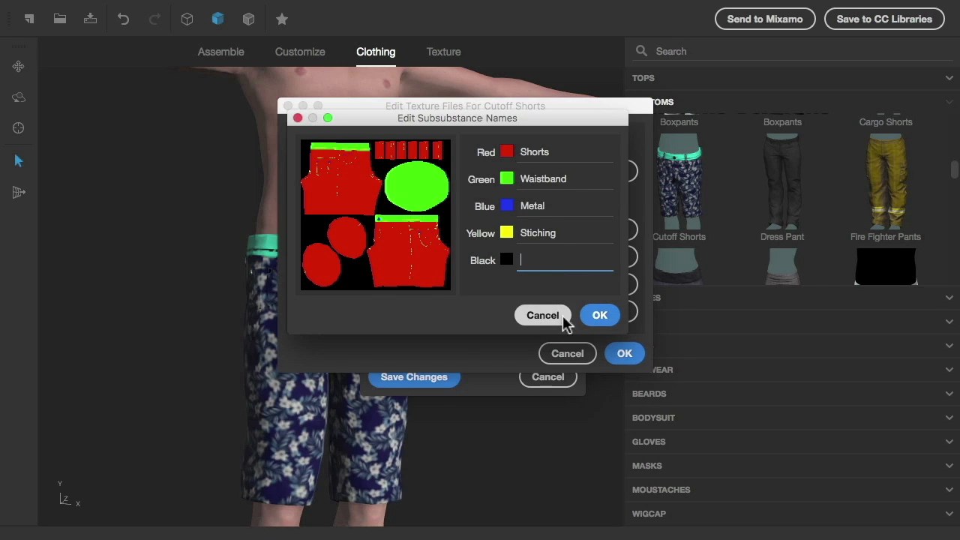
click(600, 315)
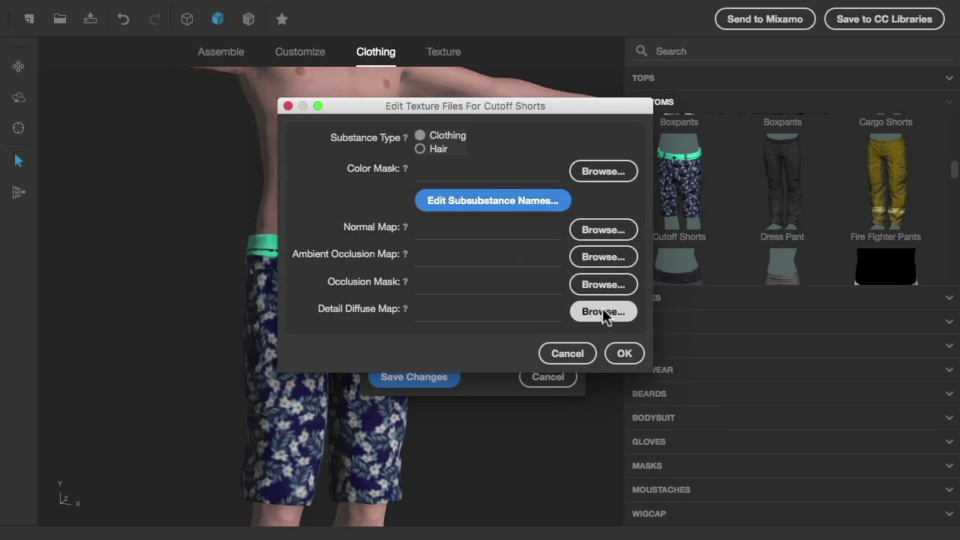
- Save the texture map changes to the Cutoff Shorts item and accept the reset of its default values
click(621, 351)
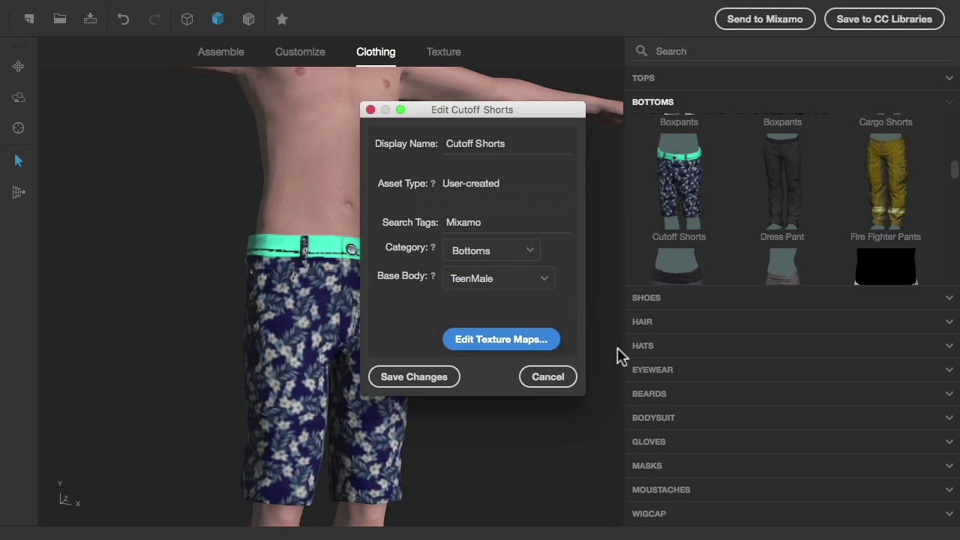
click(420, 379)
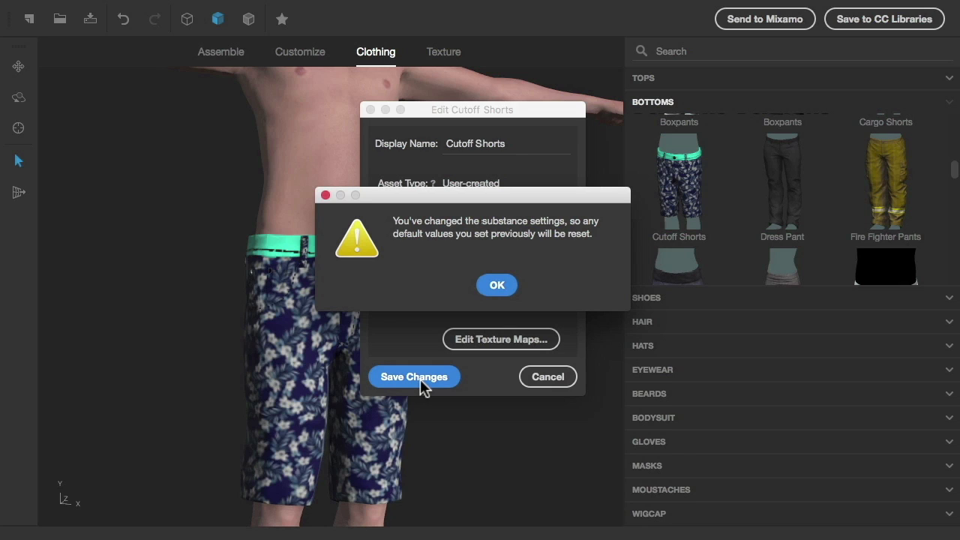
click(493, 287)
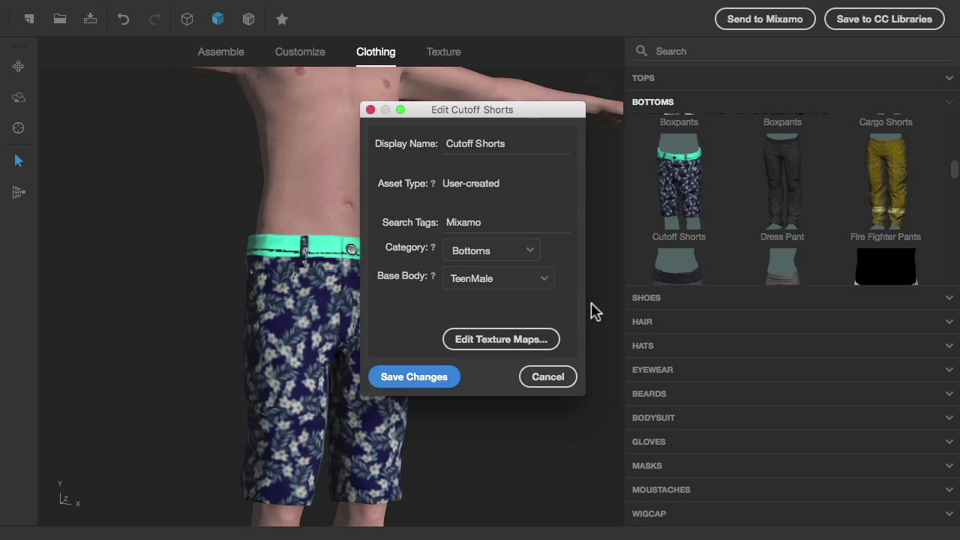
- Put the edited Cutoff Shorts back on the character
click(664, 274)
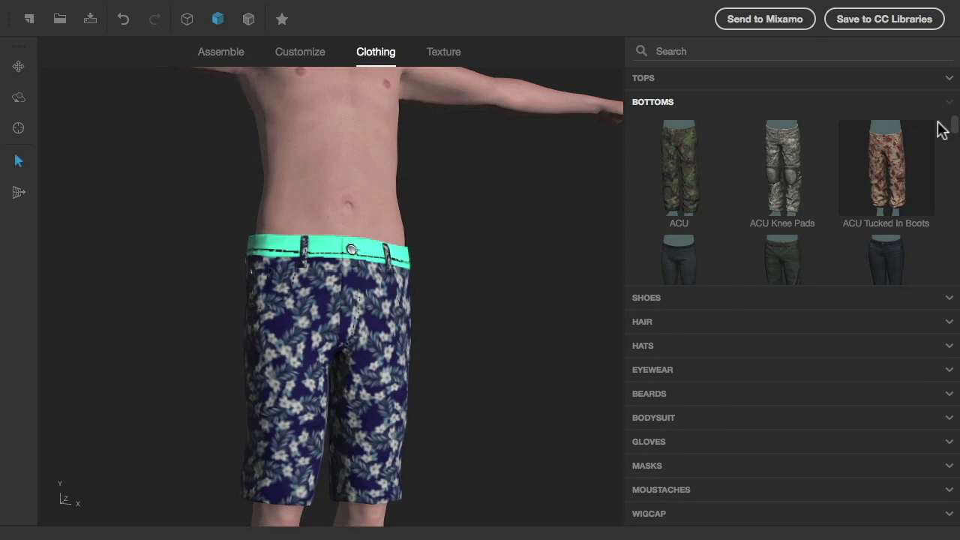
drag(954, 125, 953, 175)
click(667, 198)
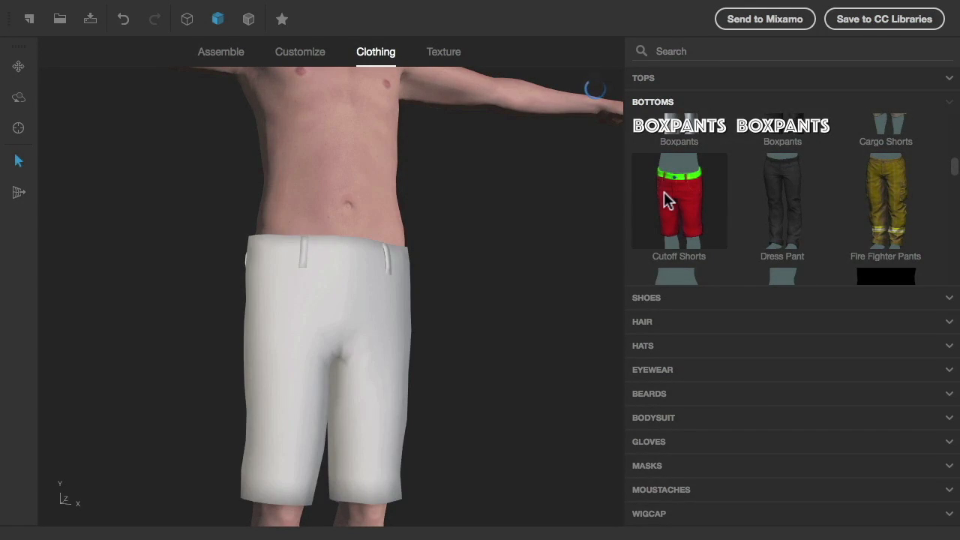
- Apply the patterned Fine Scottish Cloth material to the Shorts area of the cutoff shorts
click(442, 54)
click(368, 283)
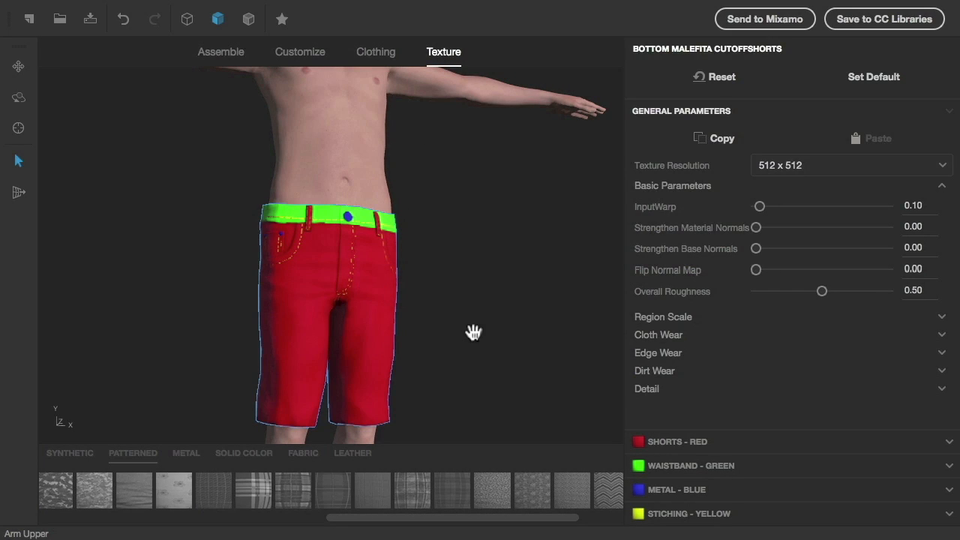
click(651, 440)
click(303, 495)
- Apply Classic Leather to the Waistband and set its color to the dark brown custom color
click(353, 453)
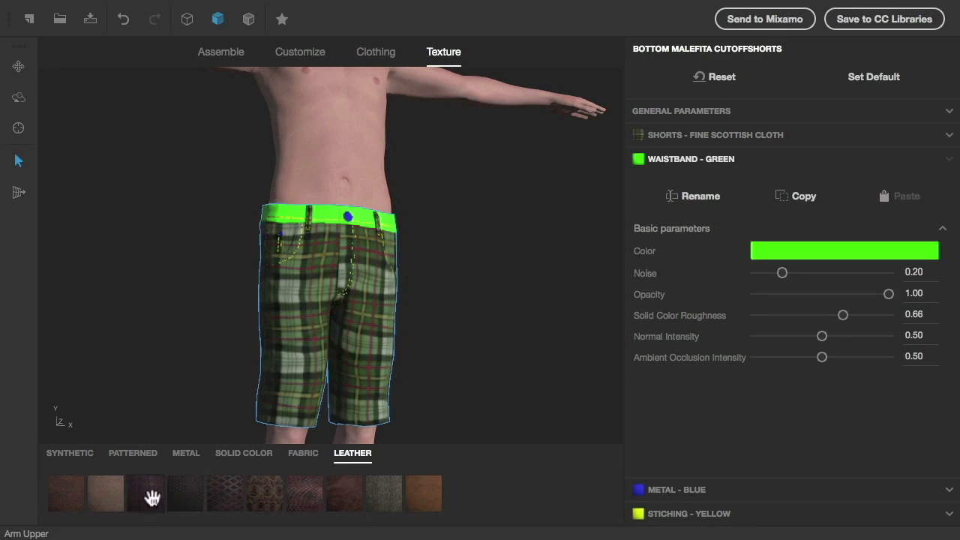
click(66, 493)
click(833, 251)
click(378, 322)
click(642, 380)
- Apply the Copper Brass material to the Metal area of the shorts
click(676, 490)
click(195, 455)
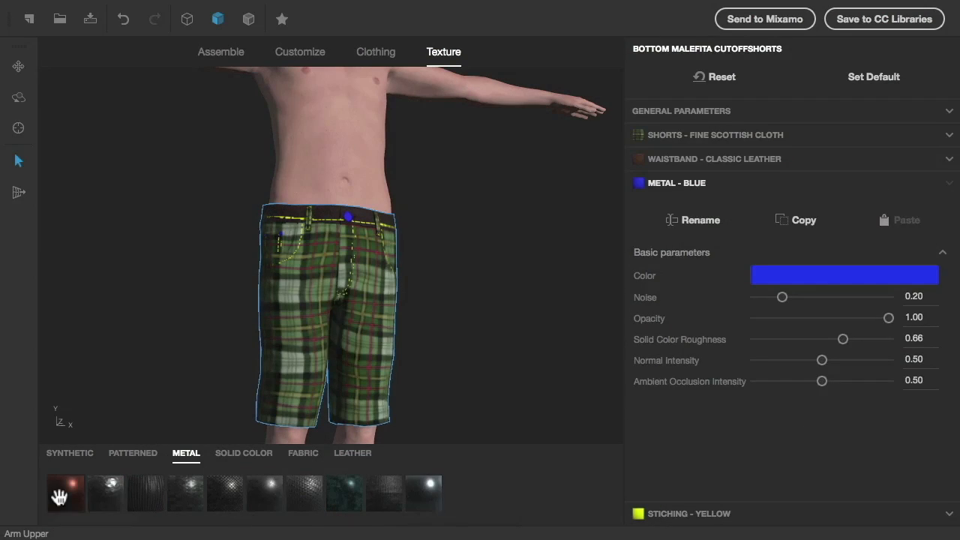
click(61, 495)
click(840, 276)
click(844, 308)
- Set the Stiching area's color to the green custom color
click(675, 514)
click(805, 303)
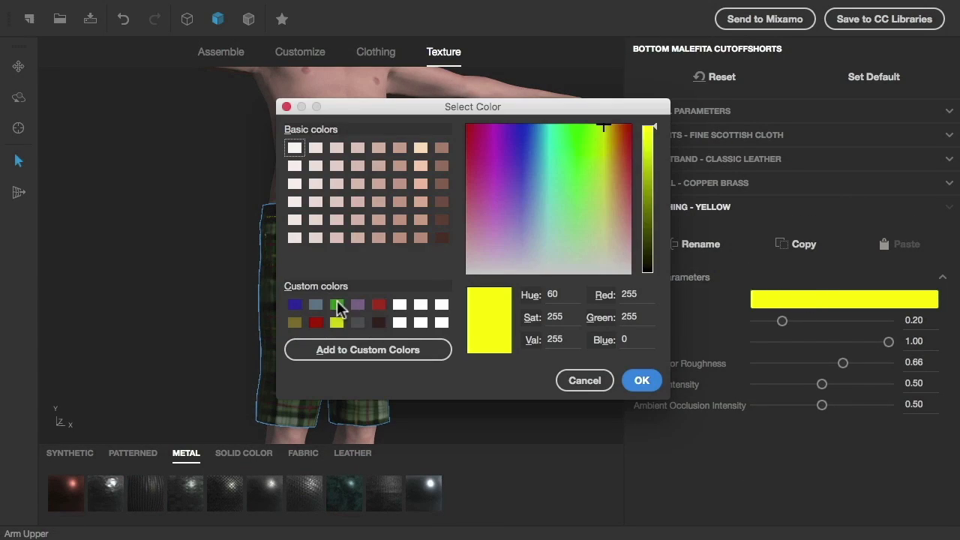
click(338, 305)
click(640, 380)
- Save the plaid shorts' current materials as the item's default and reapply the Cutoff Shorts to the character
drag(183, 283, 135, 268)
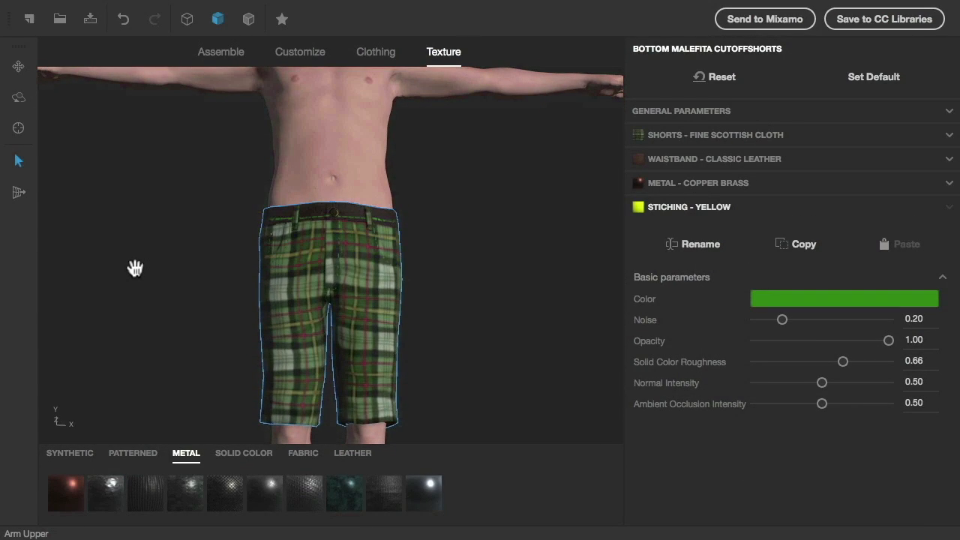
click(875, 77)
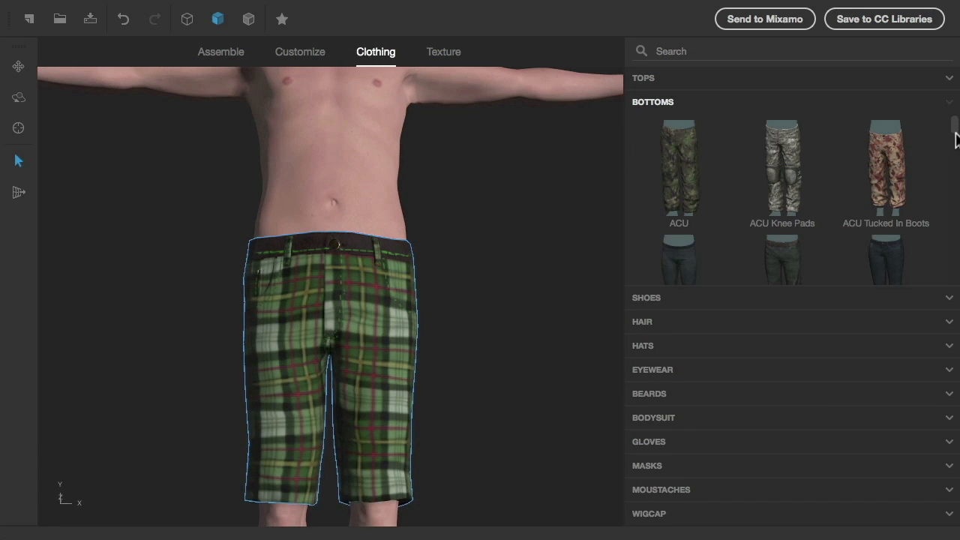
drag(955, 152, 956, 182)
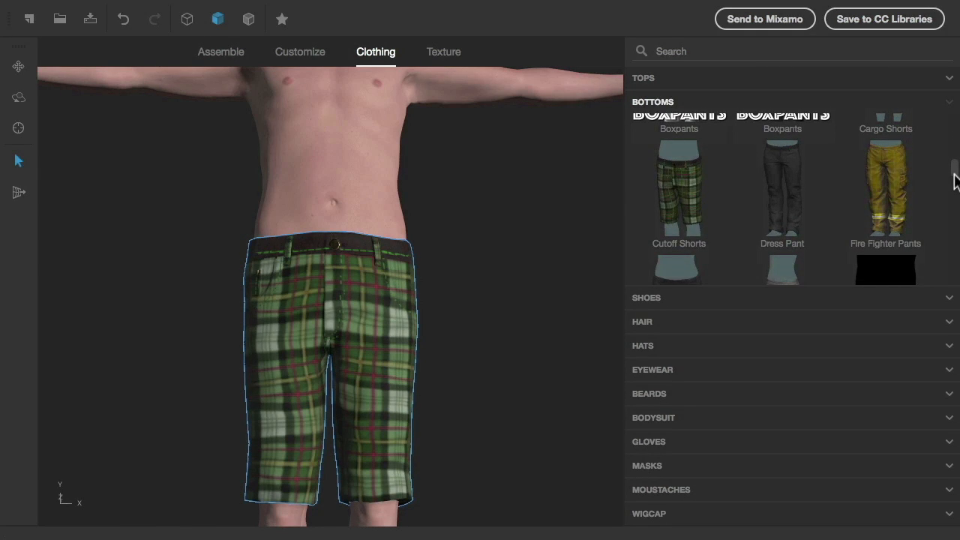
click(719, 191)
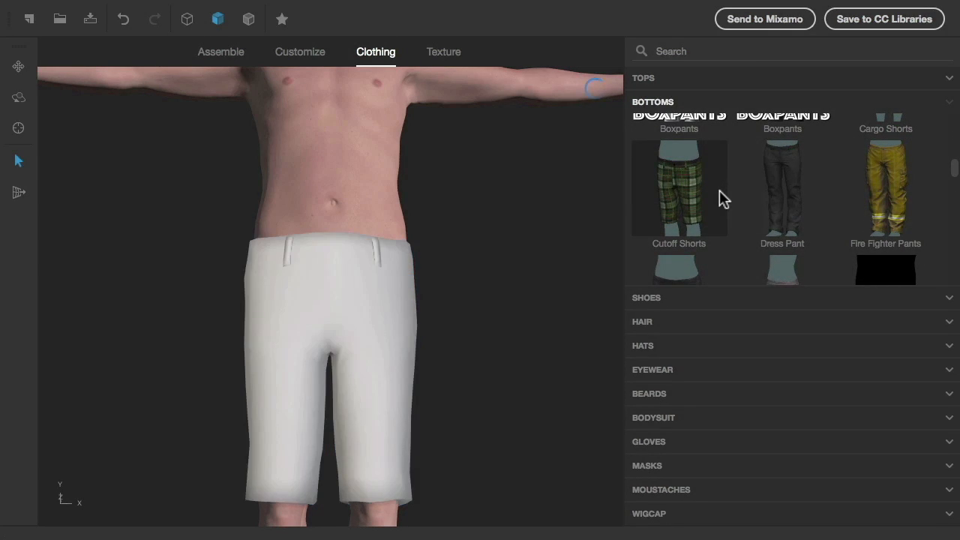